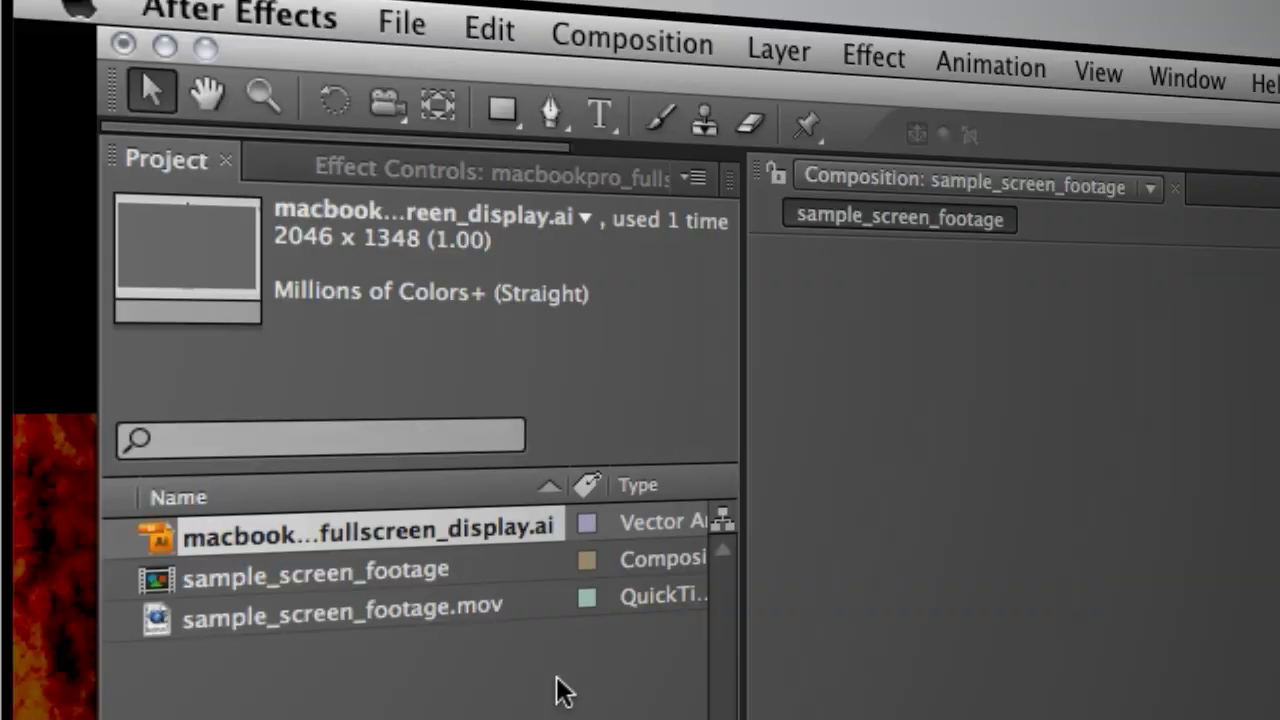
Select sample_screen_footage.mov and turn on the 3D Layer switch for layers 1 and 2
left_click(409, 618)
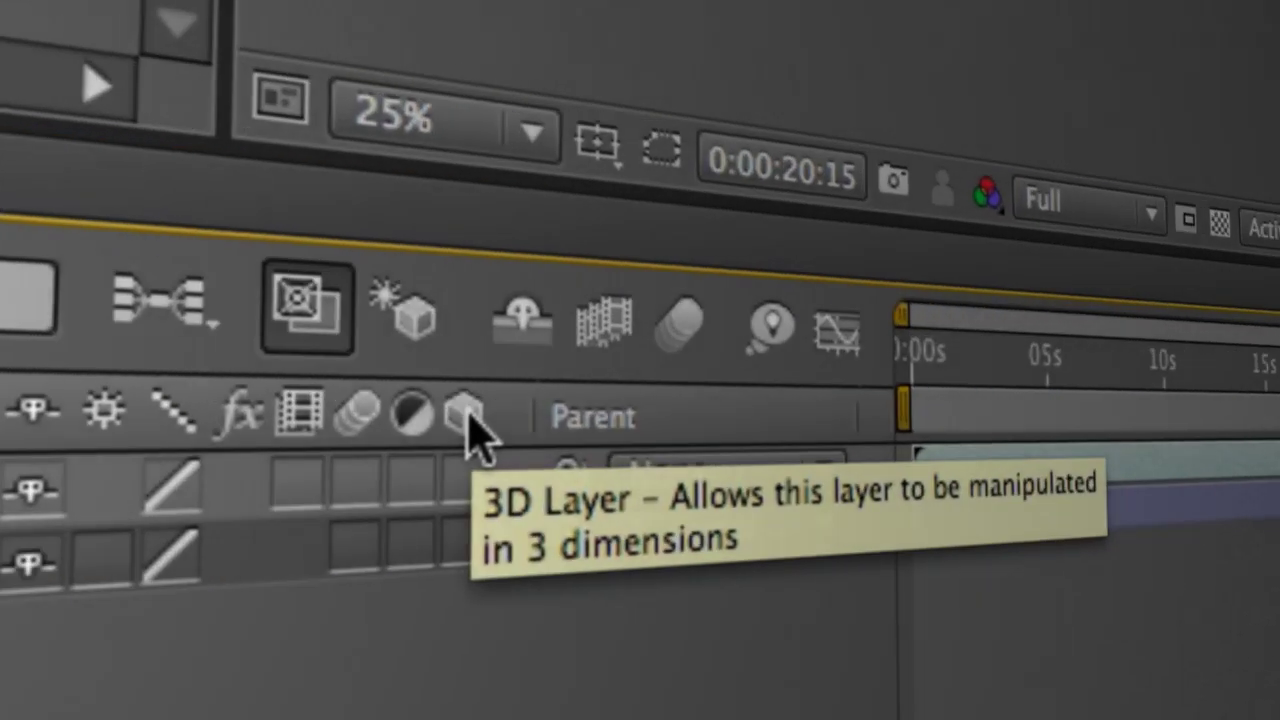
left_click(460, 487)
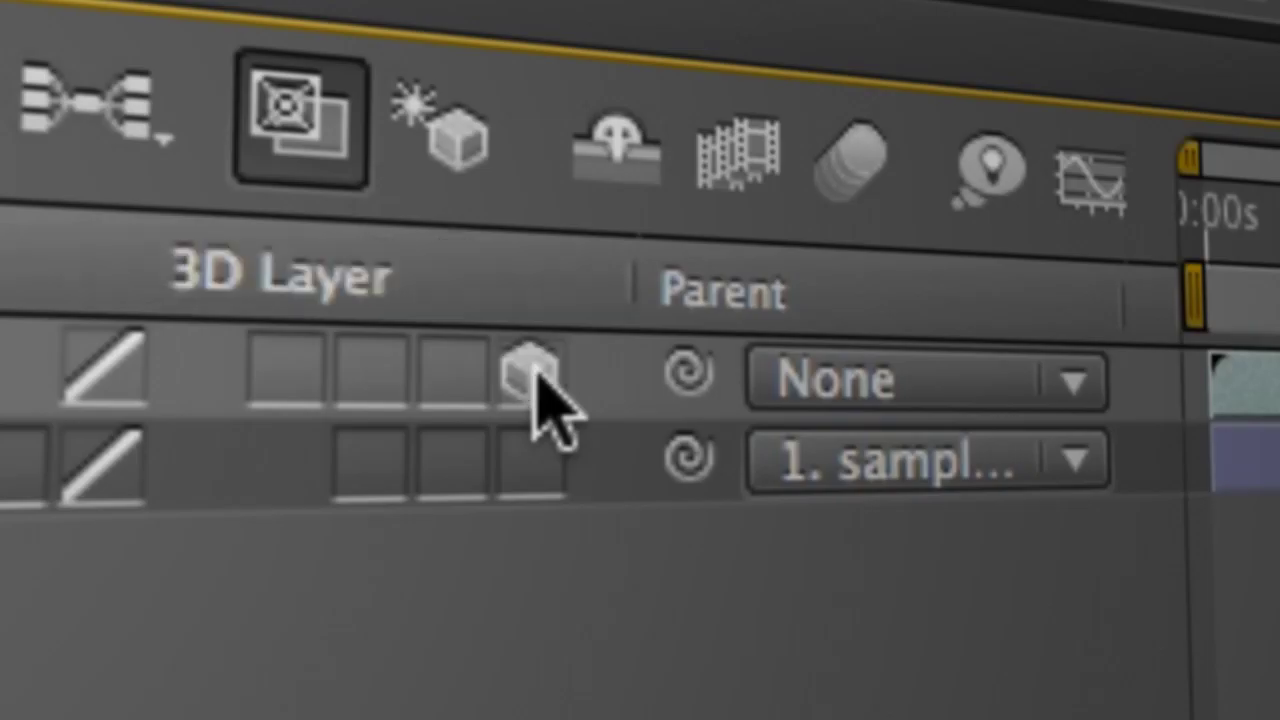
left_click(519, 450)
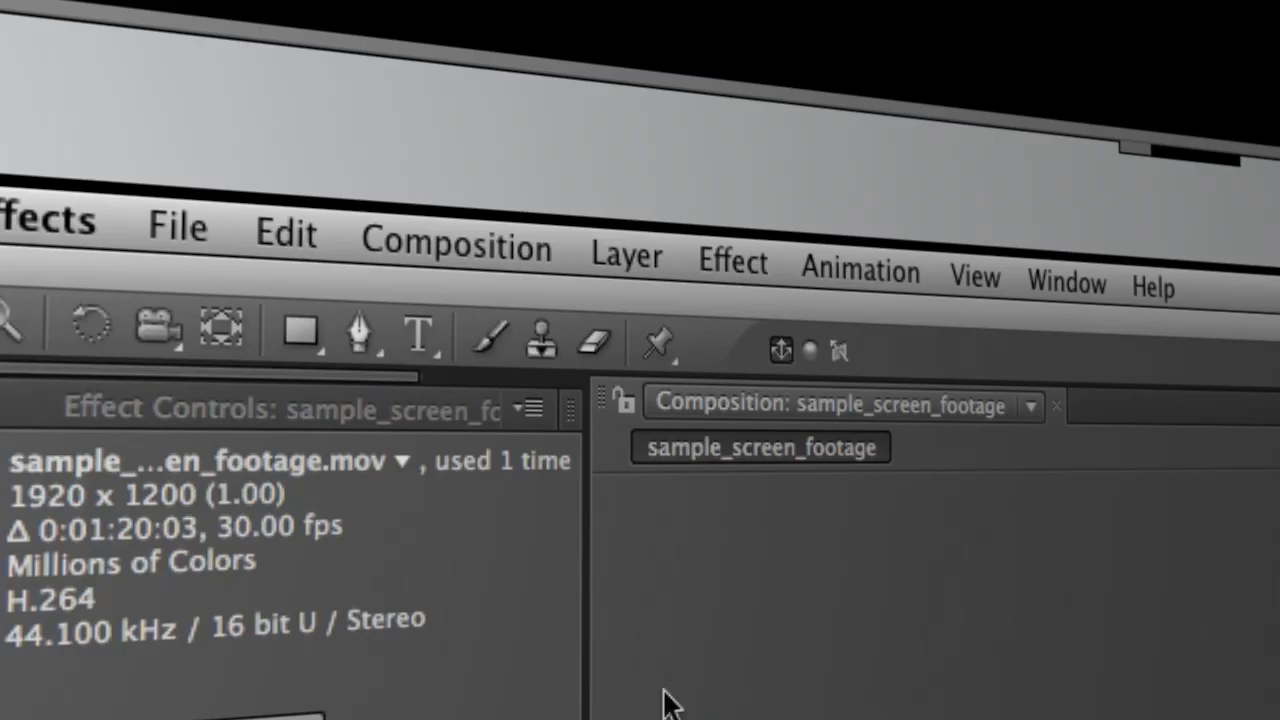
Add an Ambient light named 'ambient' at 16% intensity, then fit the viewer up to 100%
left_click(630, 270)
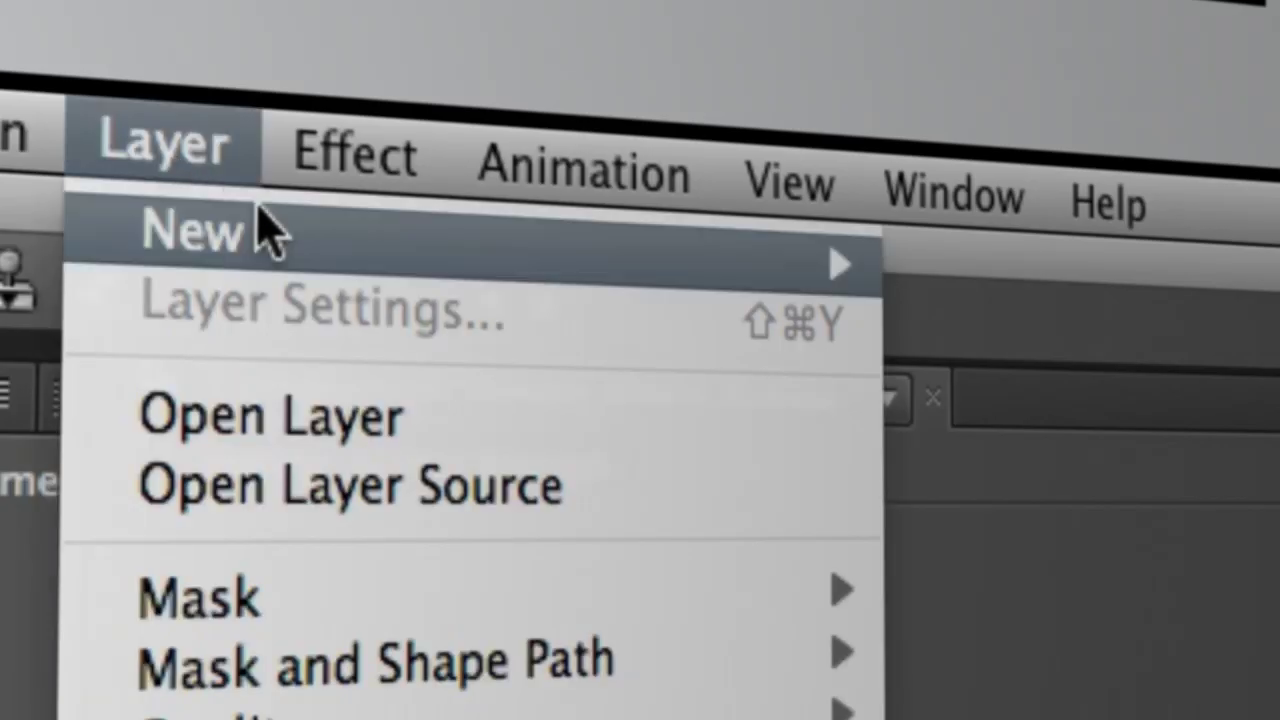
mouse_move(750, 305)
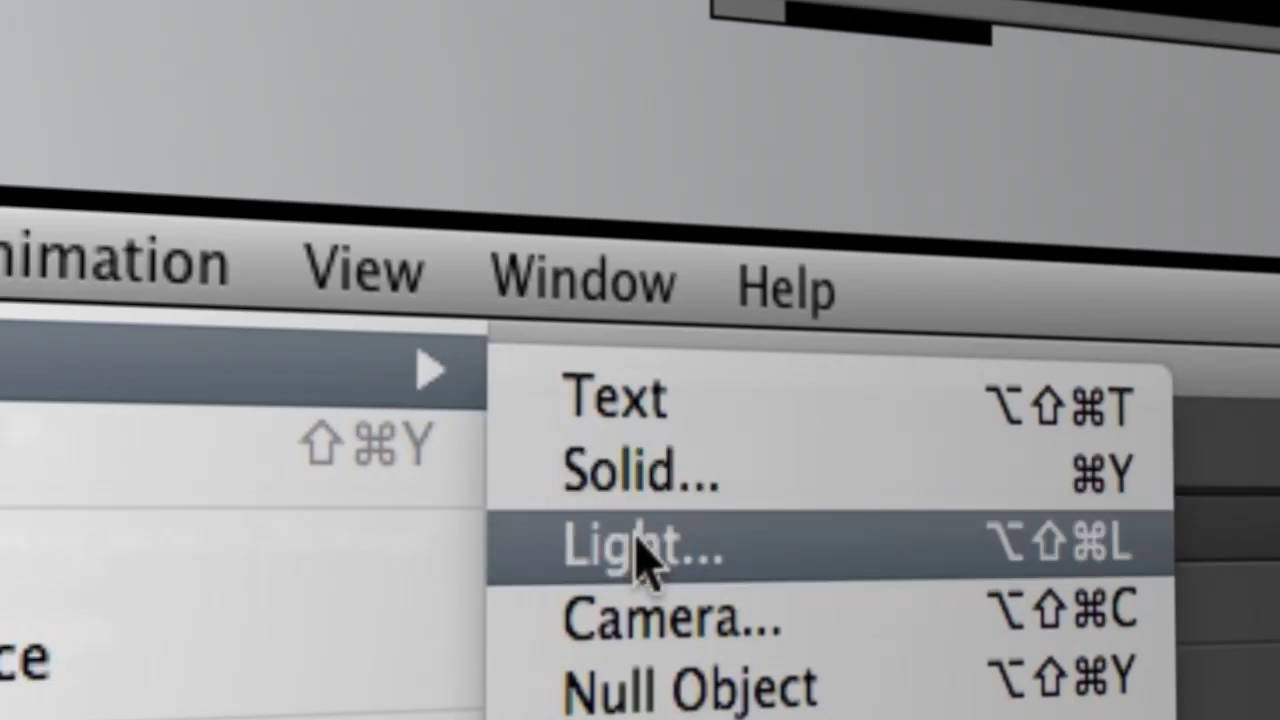
left_click(1000, 413)
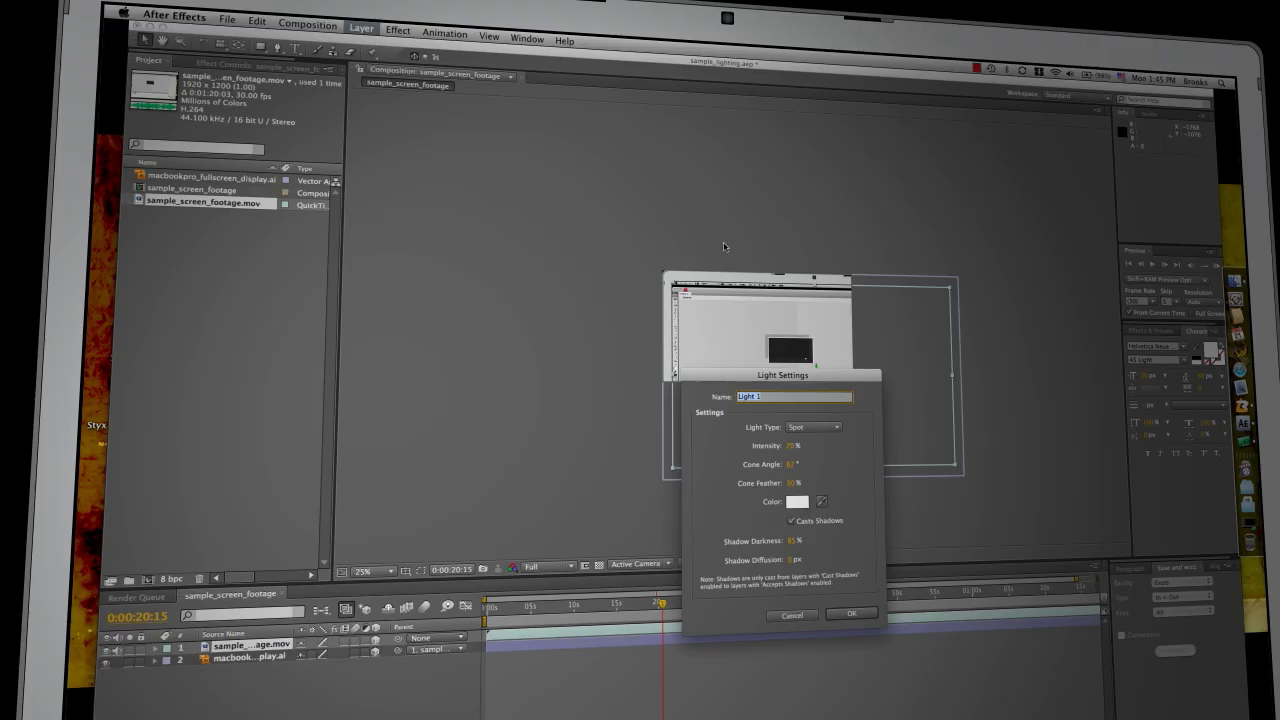
type("ambient")
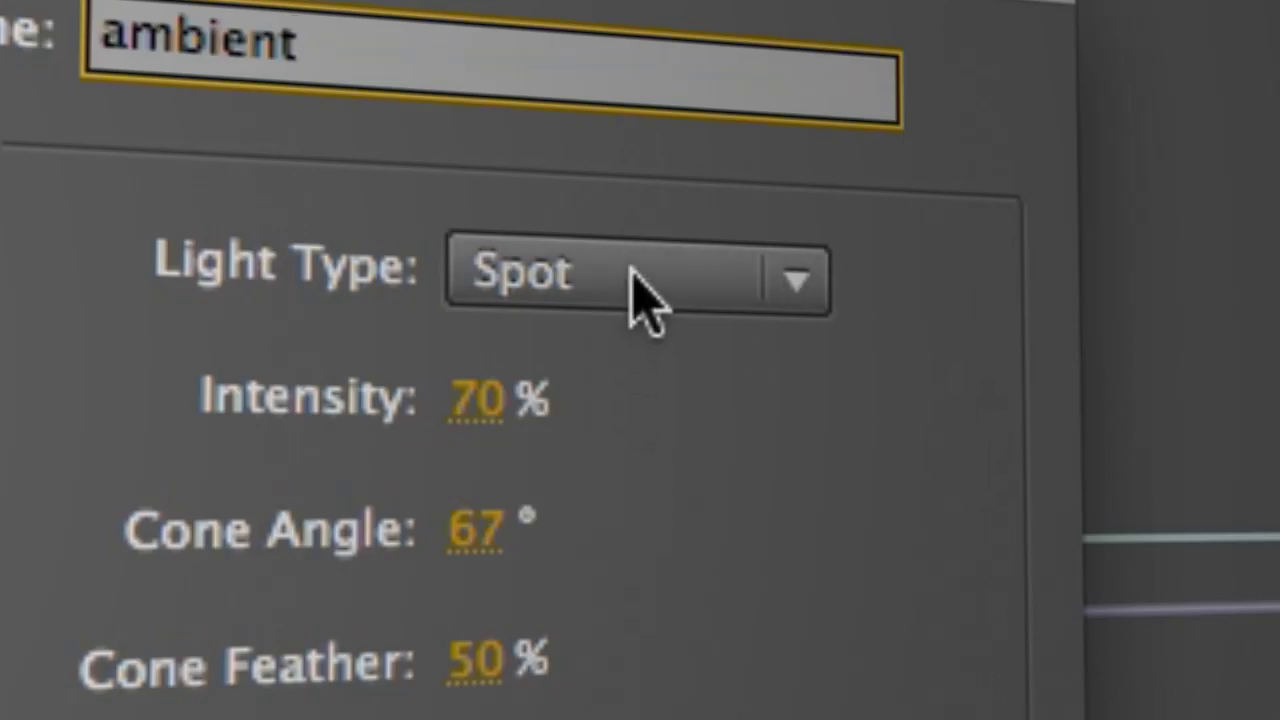
left_click(852, 474)
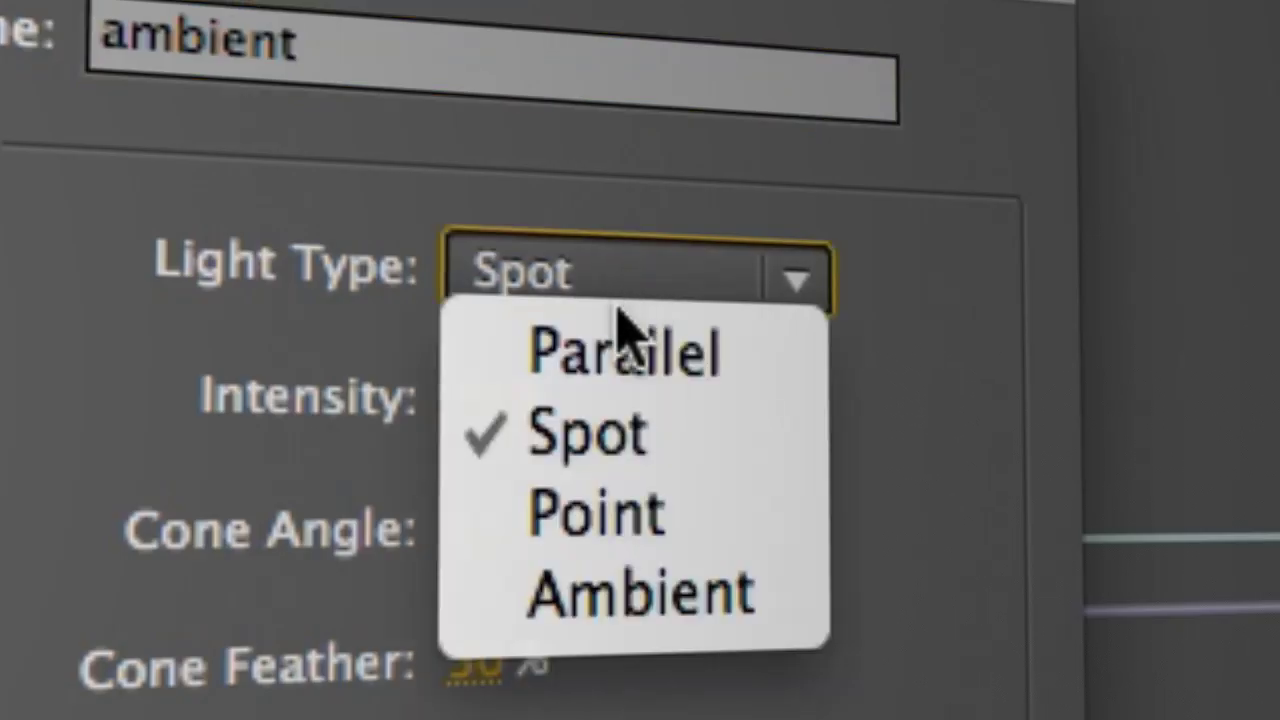
left_click(645, 600)
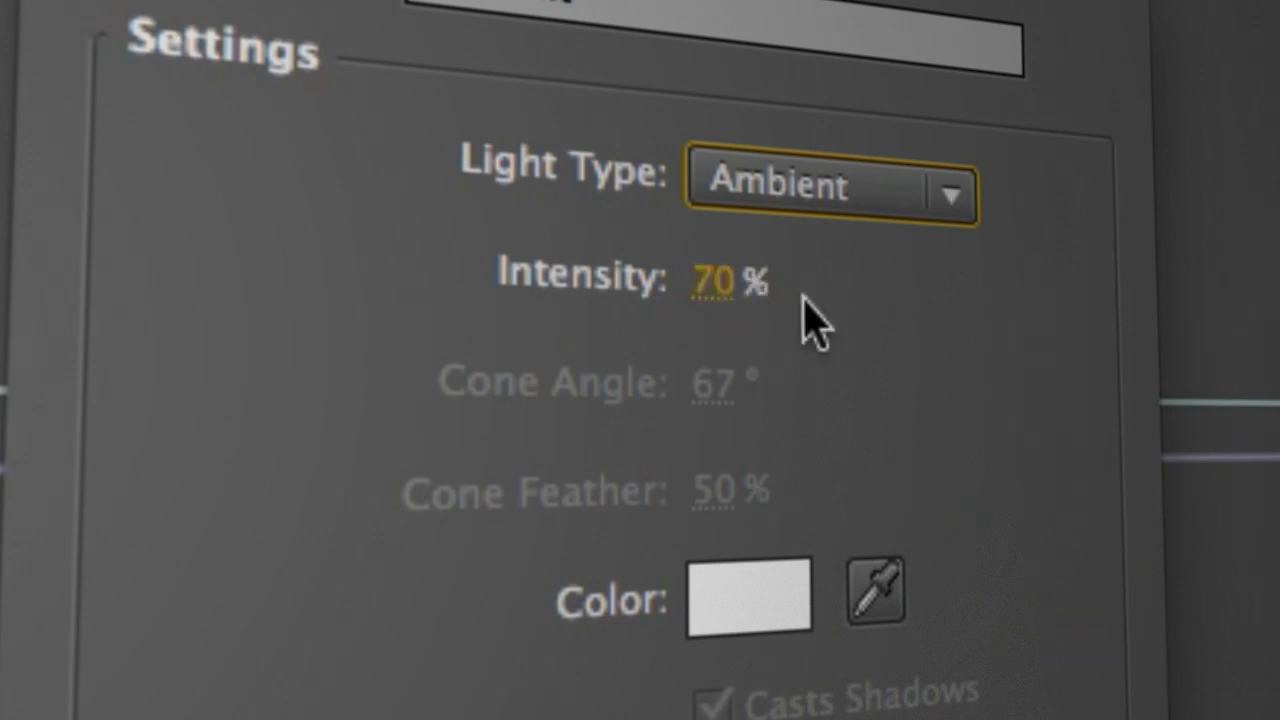
left_click(713, 279)
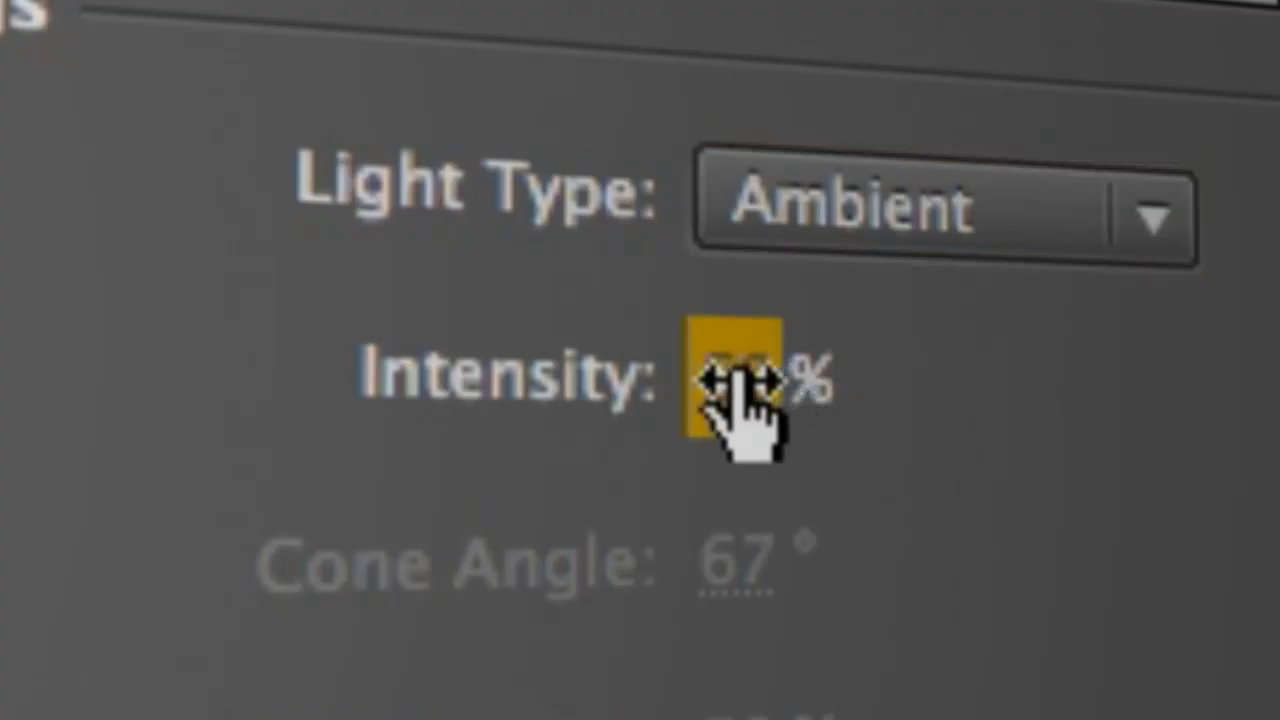
left_click_drag(740, 382, 525, 470)
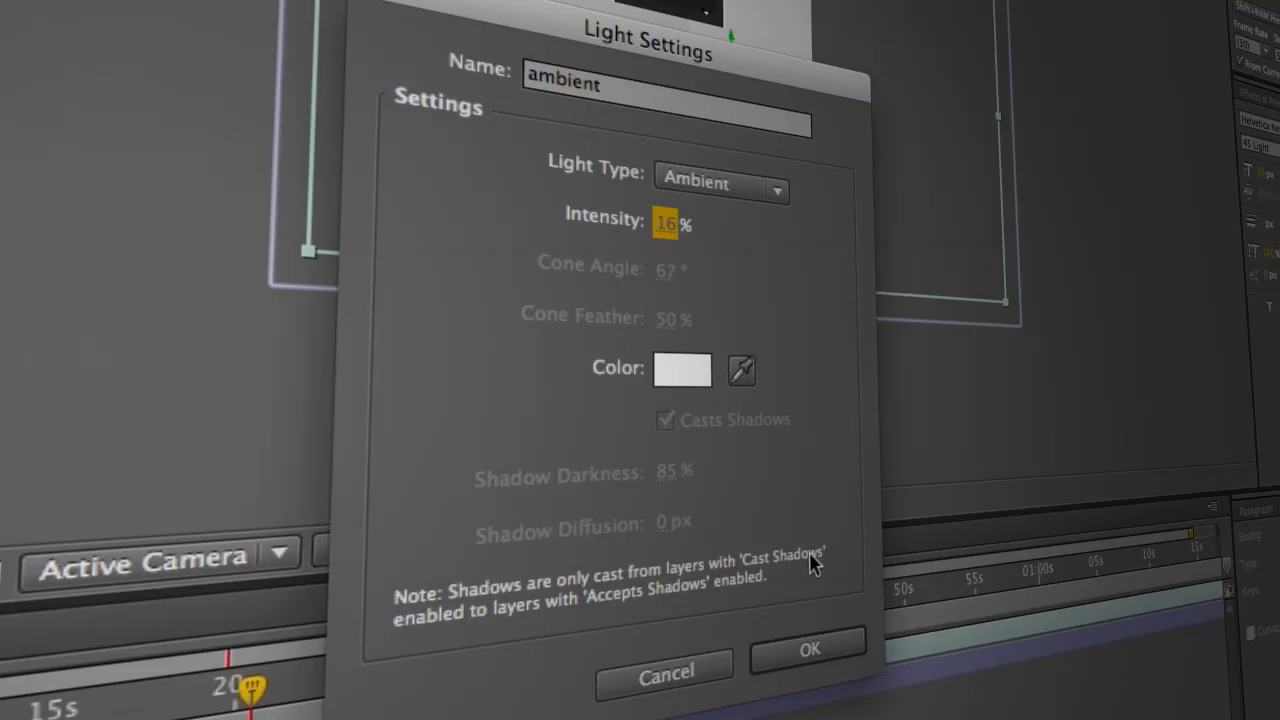
left_click(810, 646)
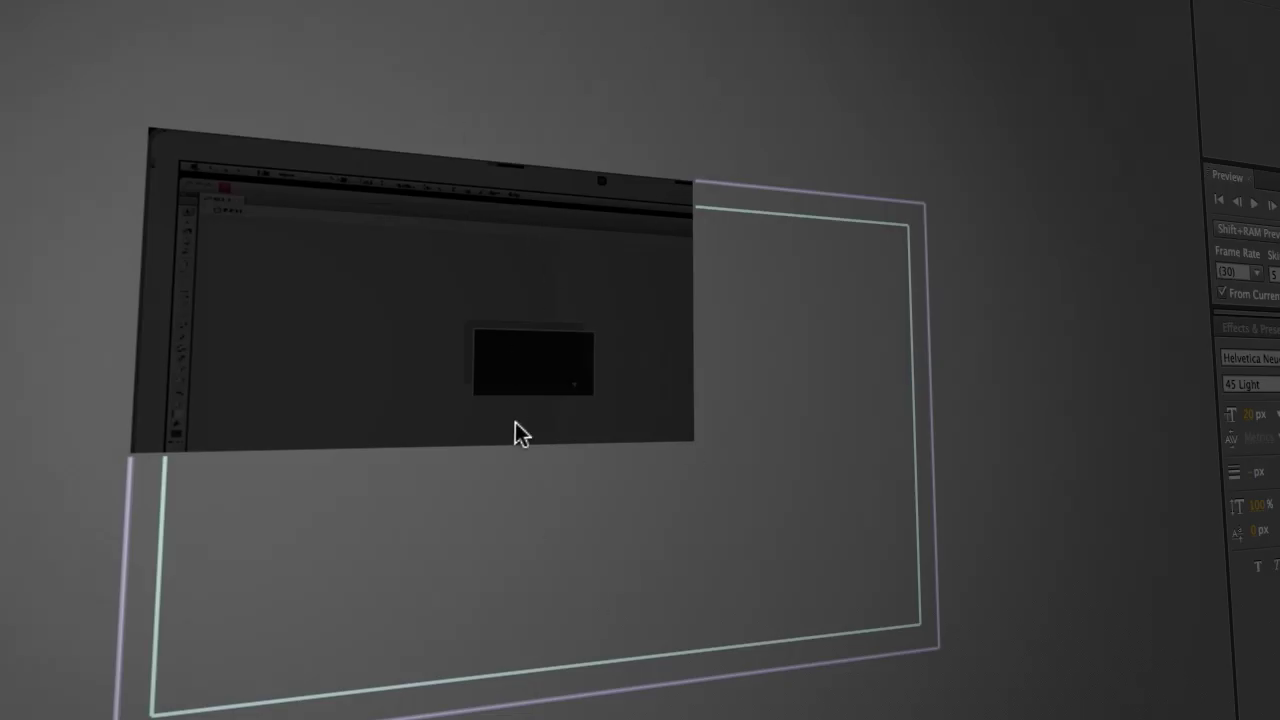
left_click(557, 538)
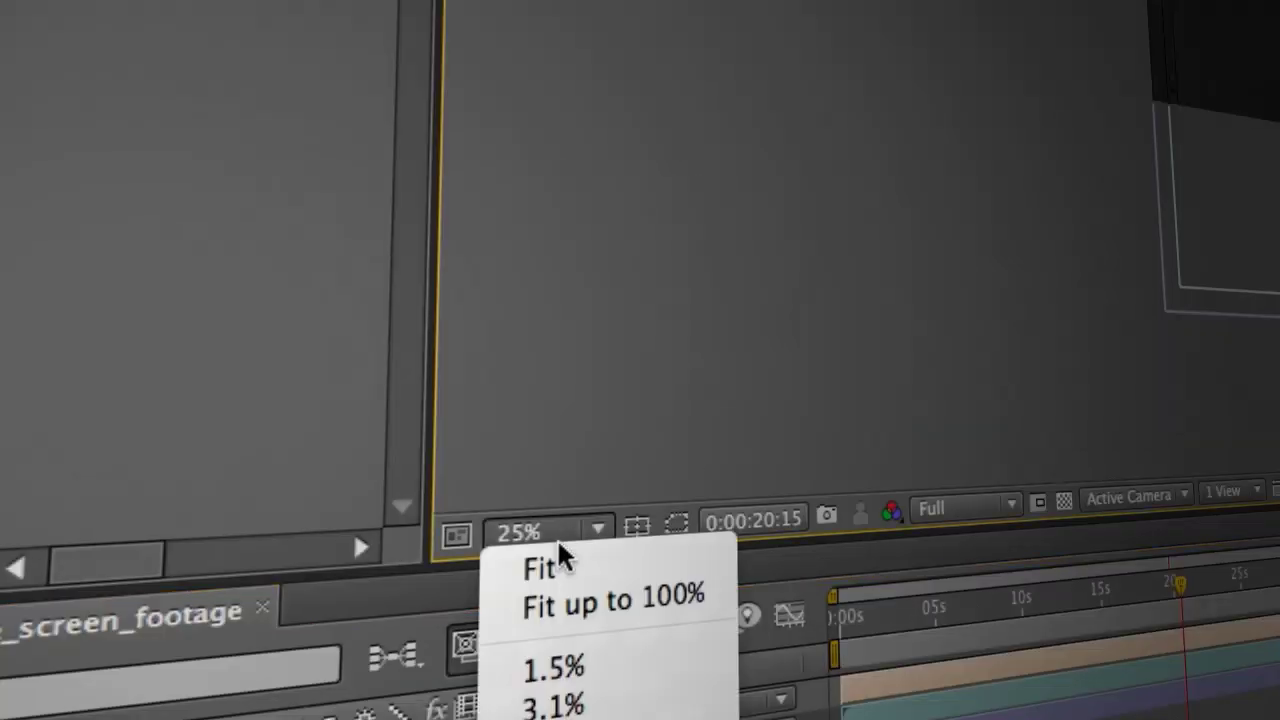
left_click(631, 600)
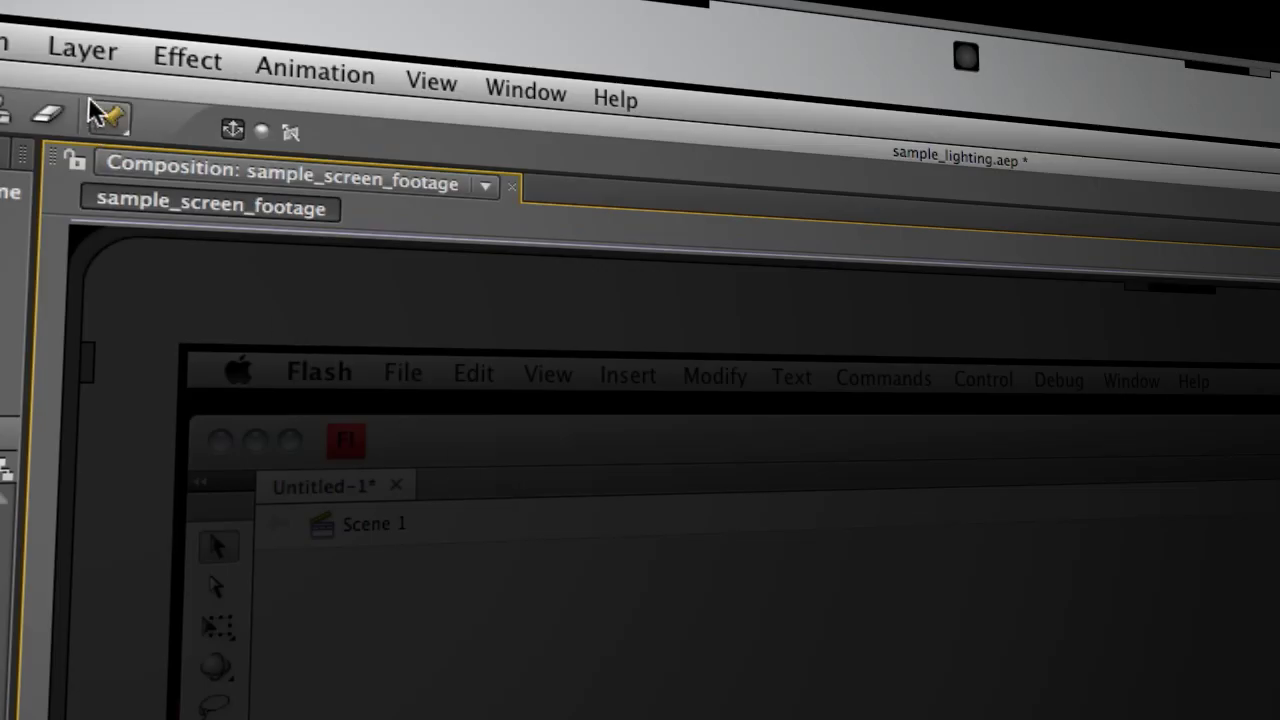
Add a Spot light named 'spot' with its intensity raised to 73%
left_click(88, 52)
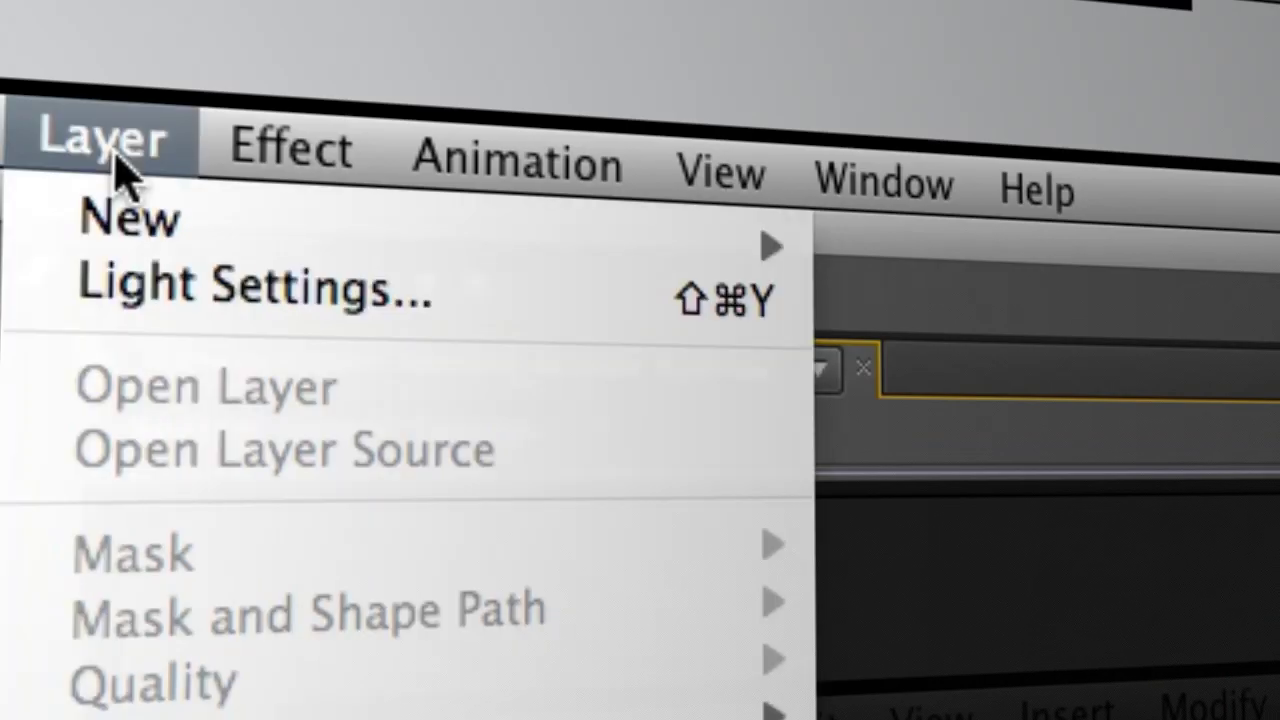
mouse_move(200, 223)
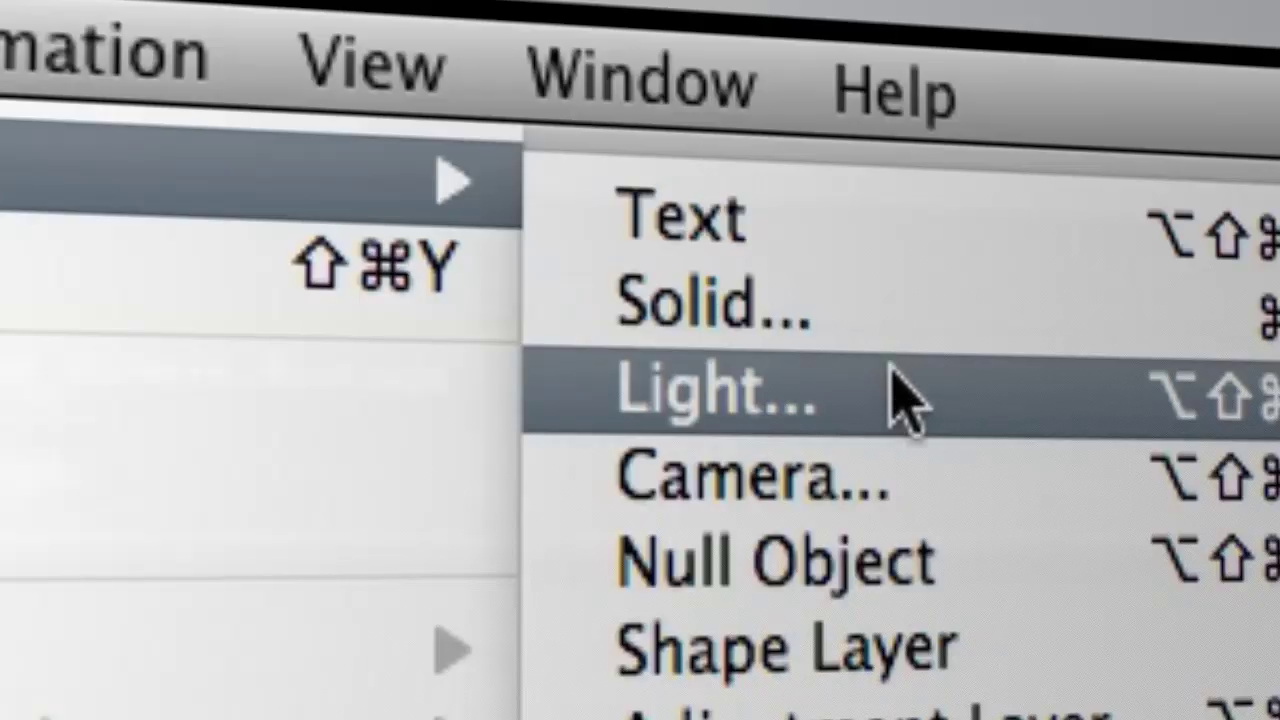
left_click(897, 425)
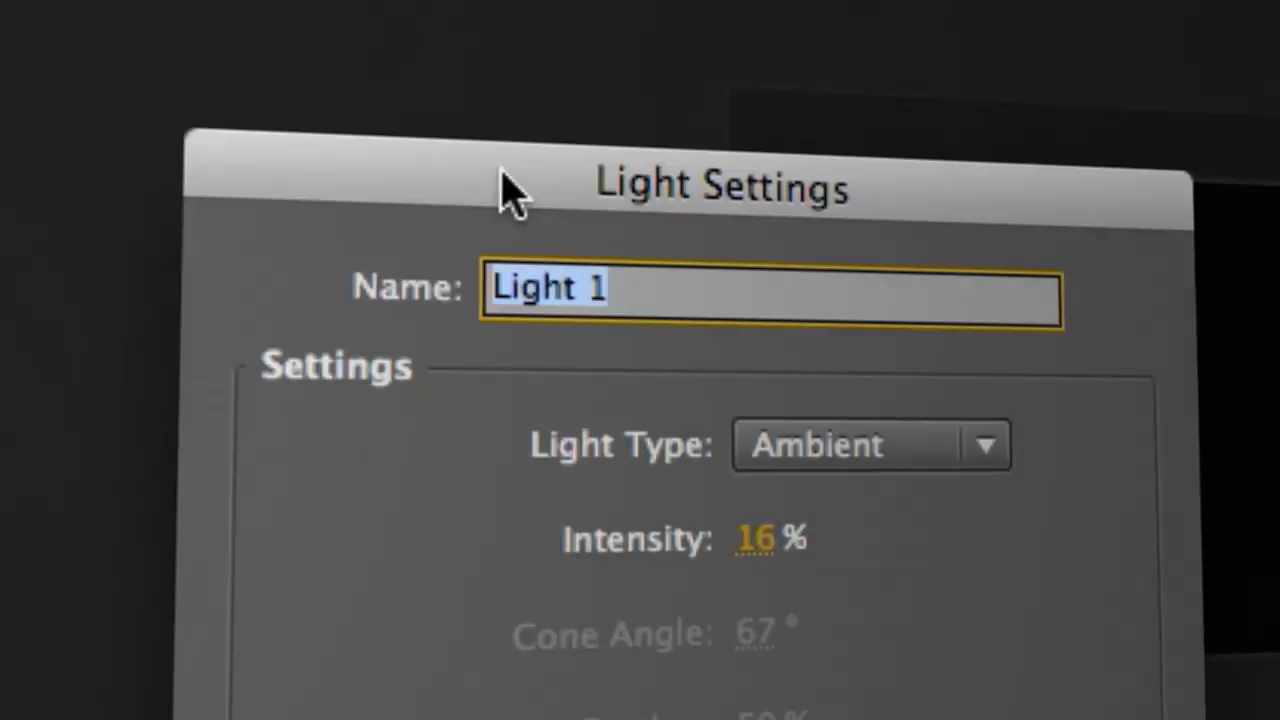
type("spot")
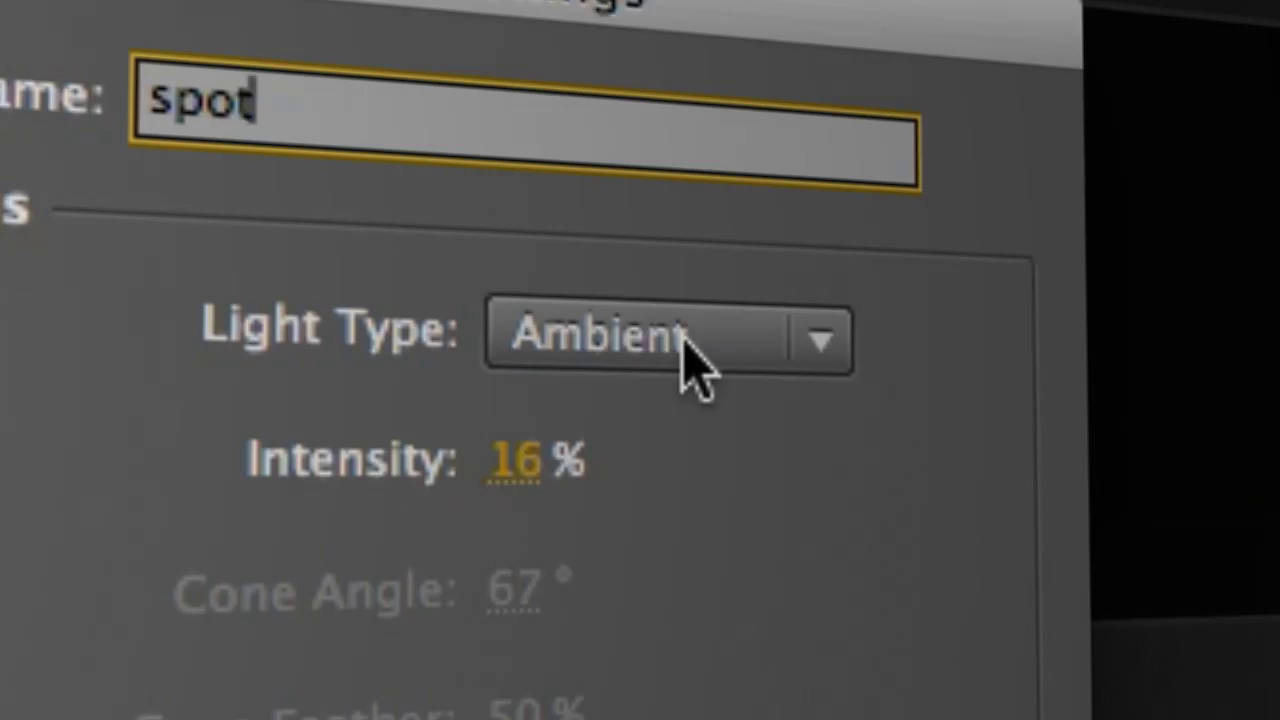
left_click(880, 607)
left_click(693, 510)
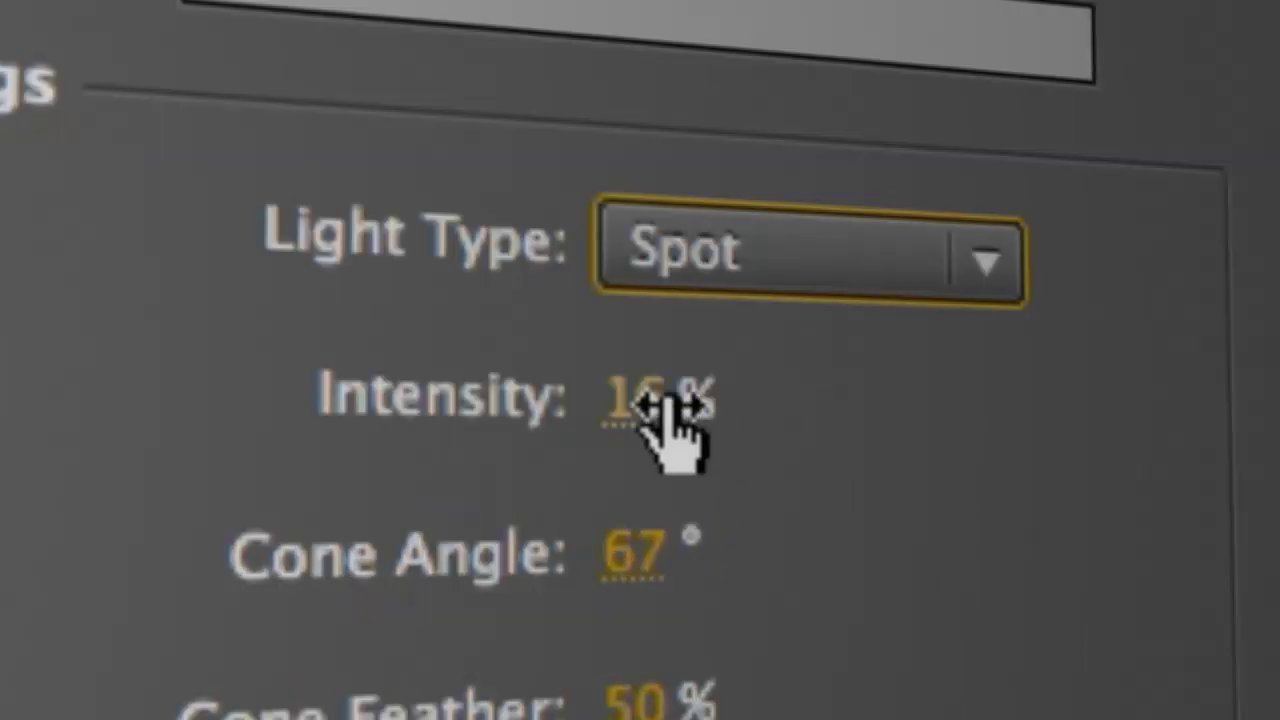
left_click_drag(520, 460, 678, 462)
left_click_drag(822, 403, 926, 409)
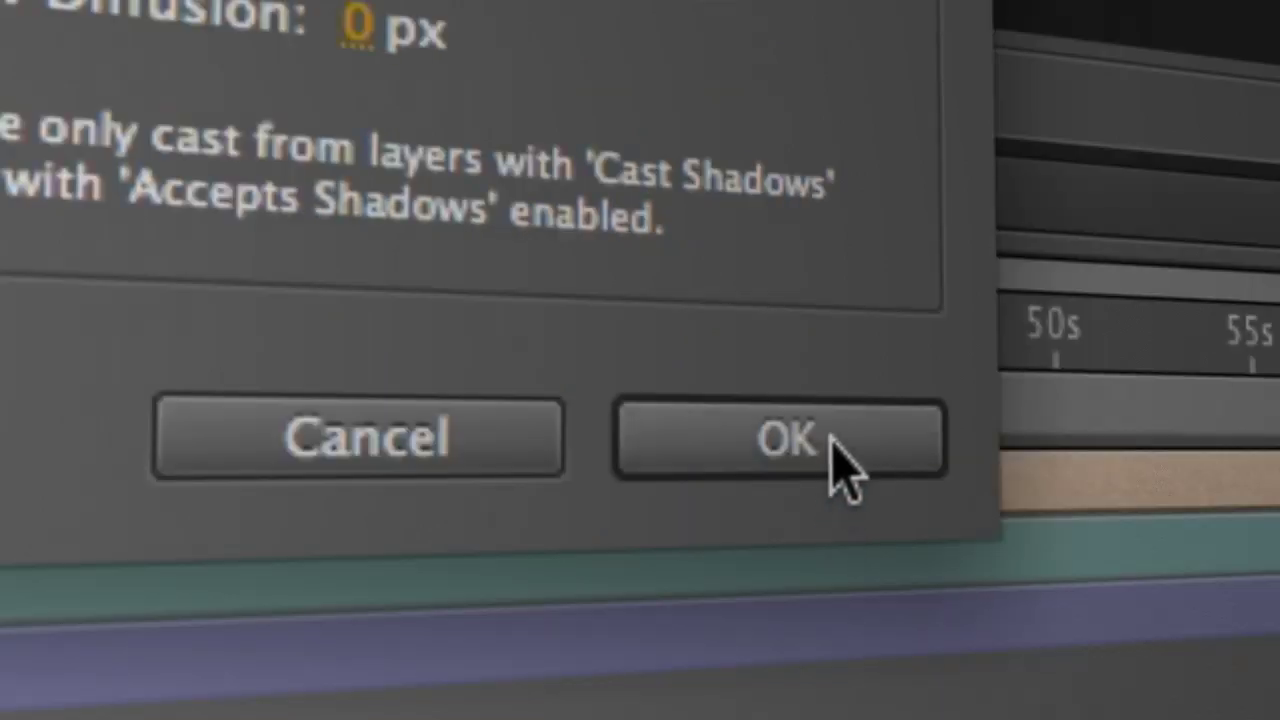
left_click(830, 440)
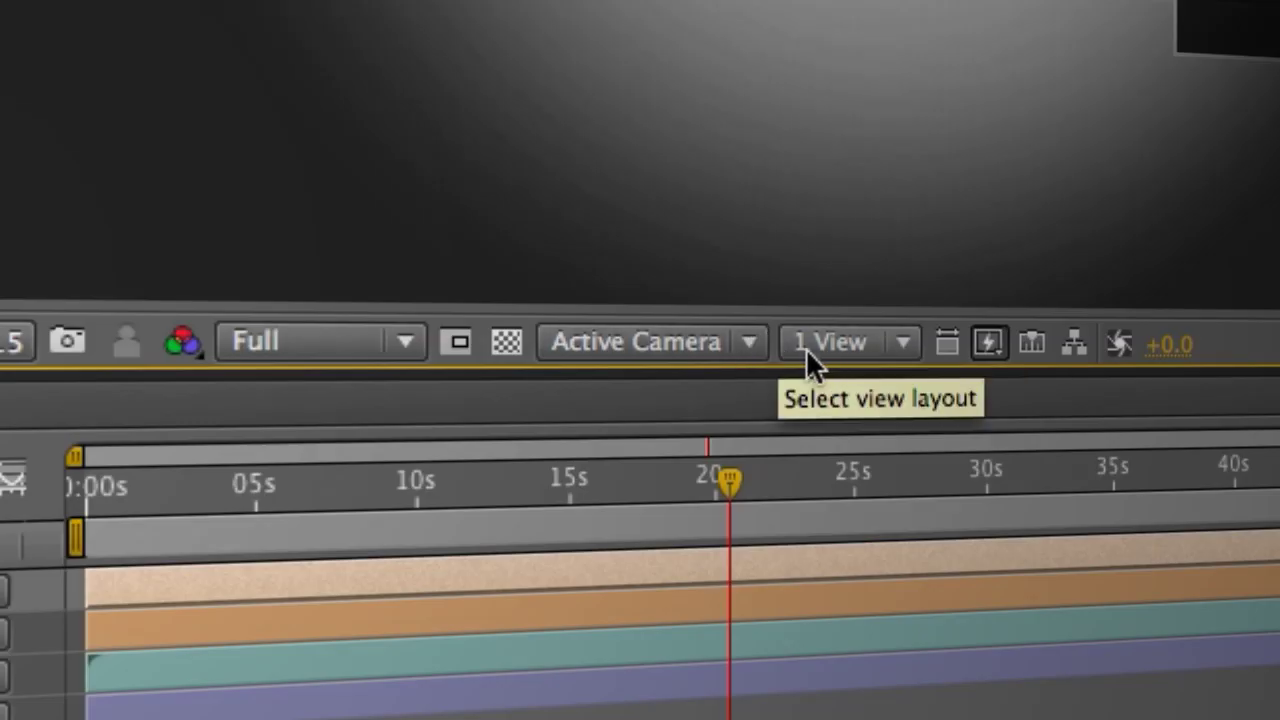
Switch the viewer layout to 2 Views - Horizontal and select the spotlight in the second view
left_click(576, 694)
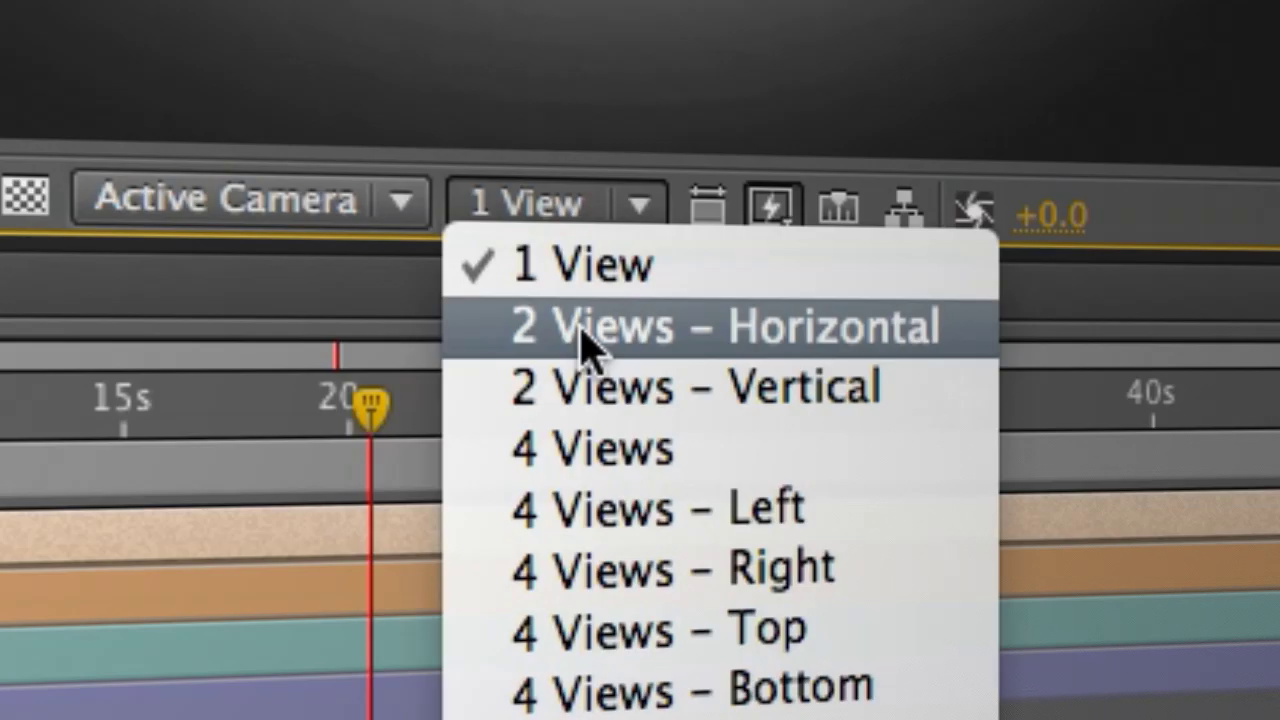
left_click(867, 428)
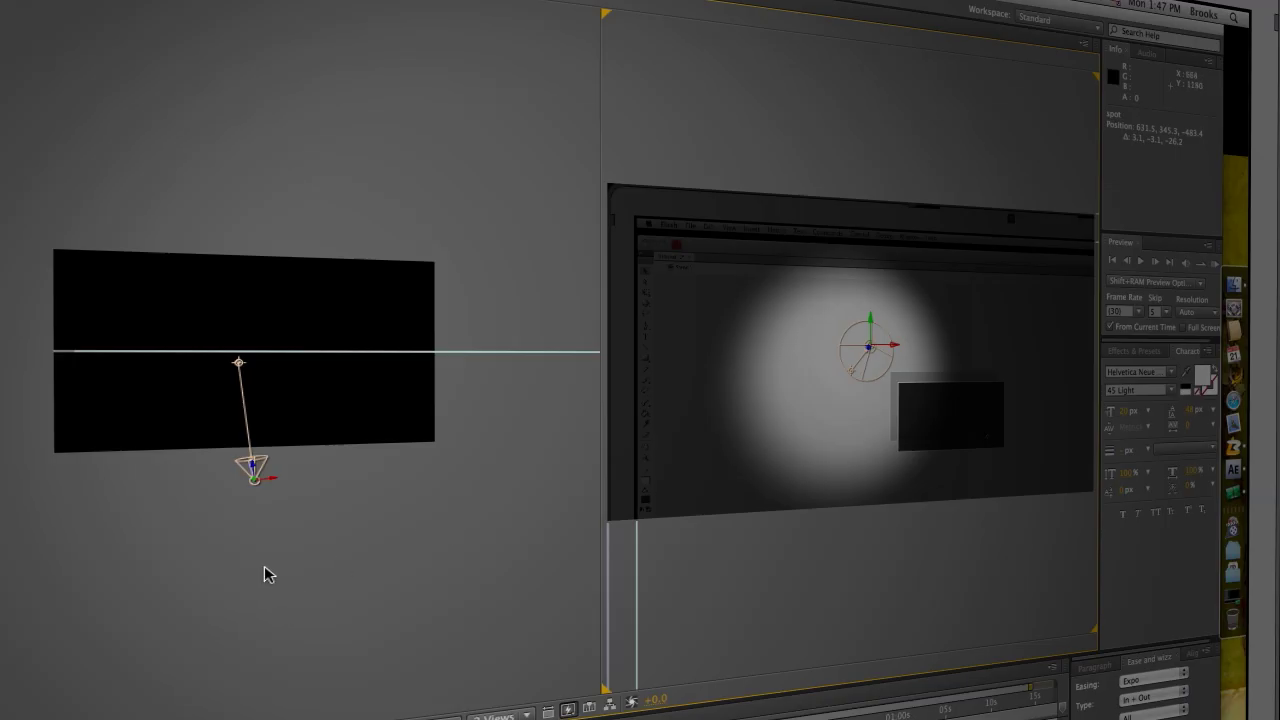
left_click(263, 571)
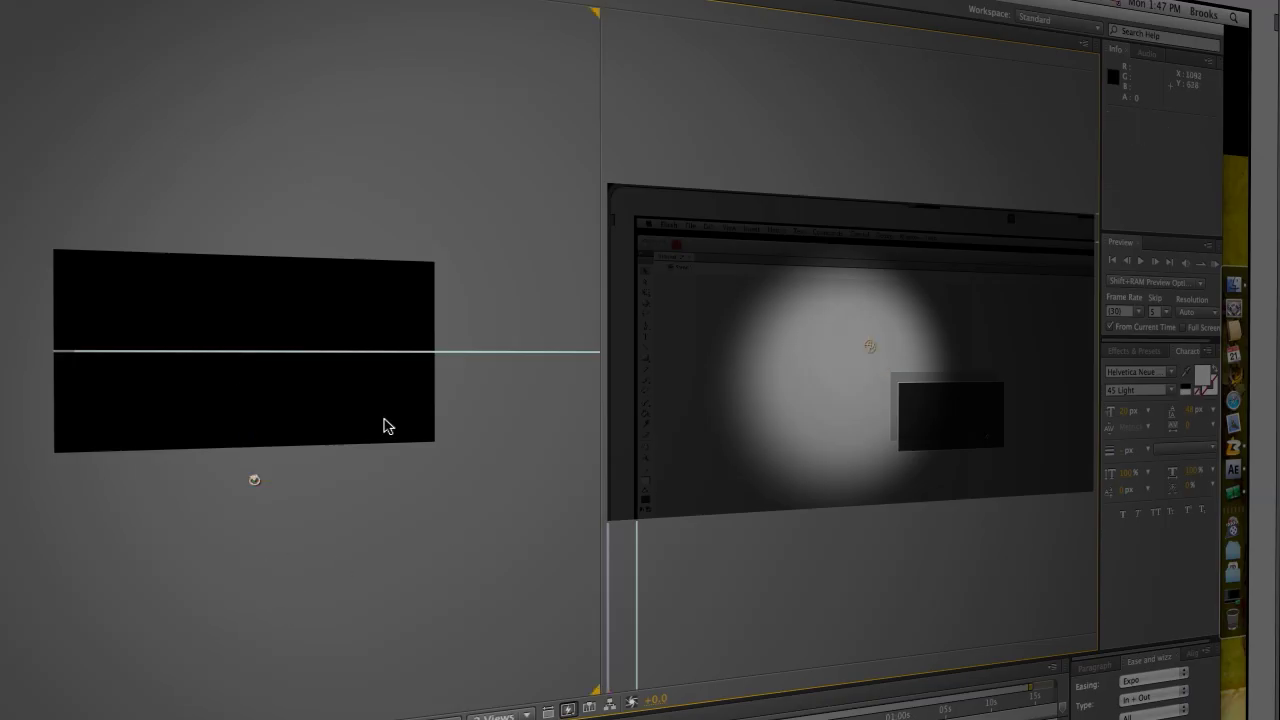
left_click(254, 480)
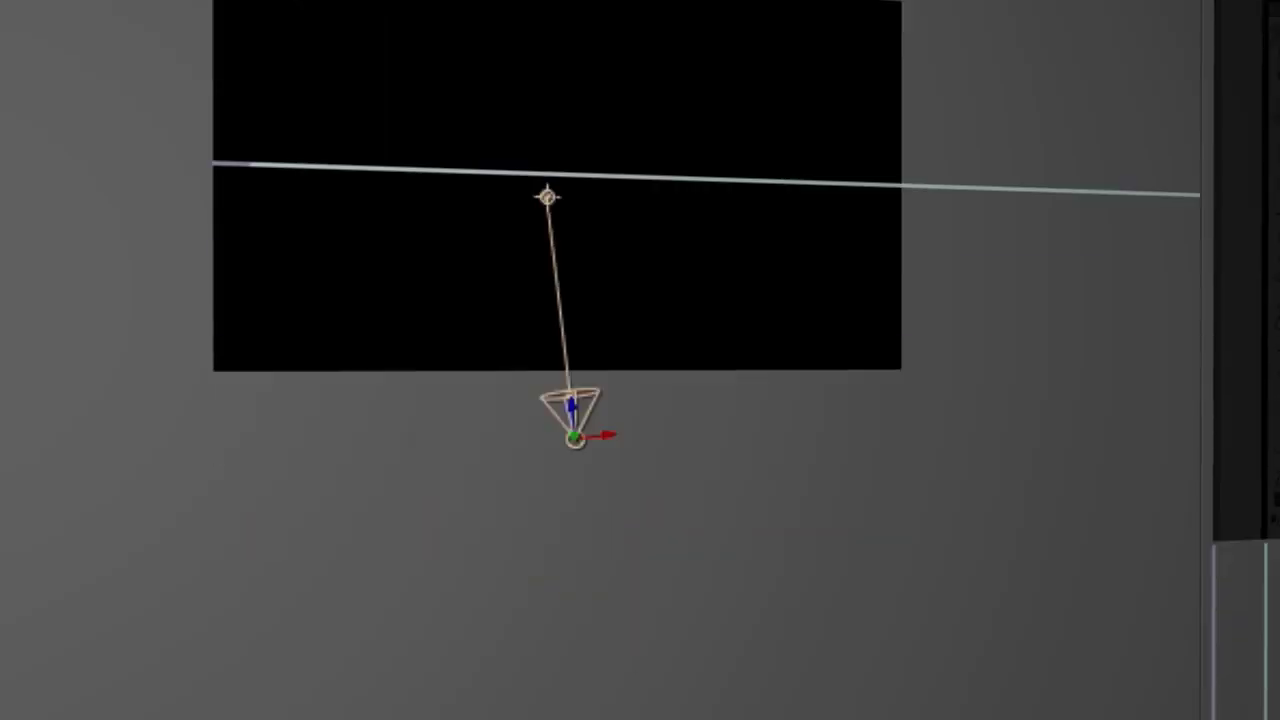
Change the viewer's 3D view to Front, then to Custom View 1
left_click(831, 325)
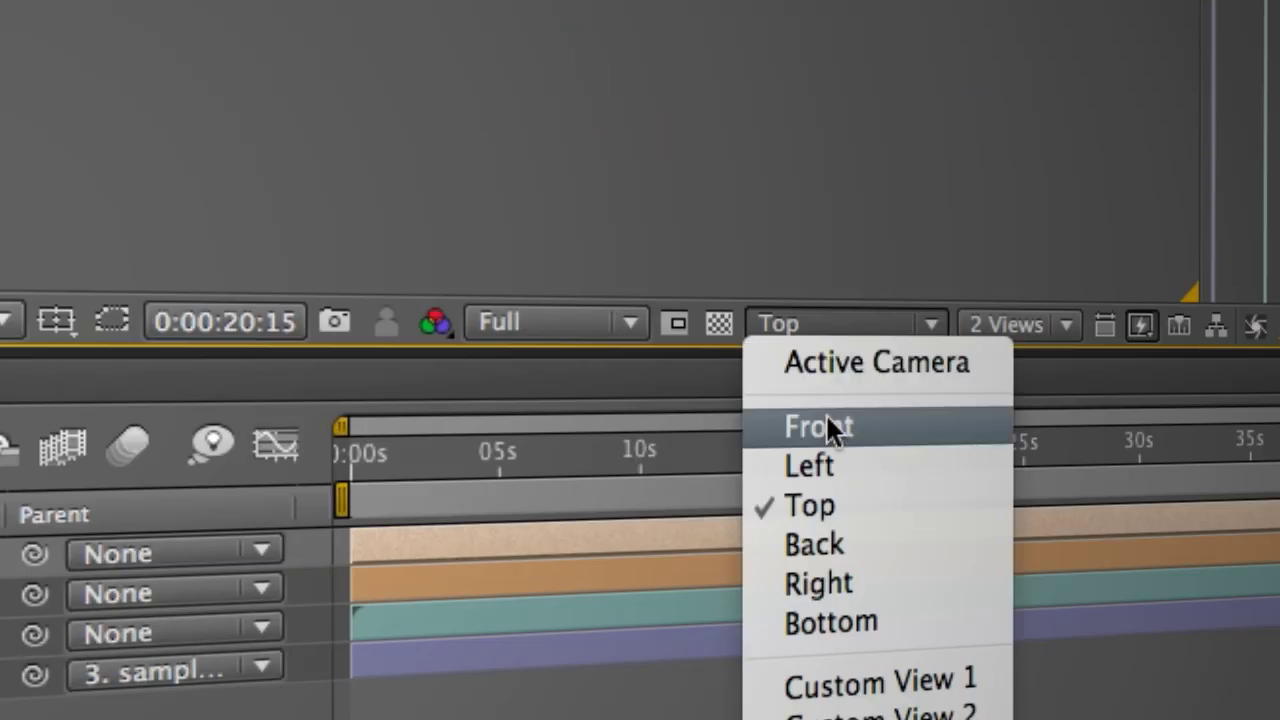
left_click(826, 418)
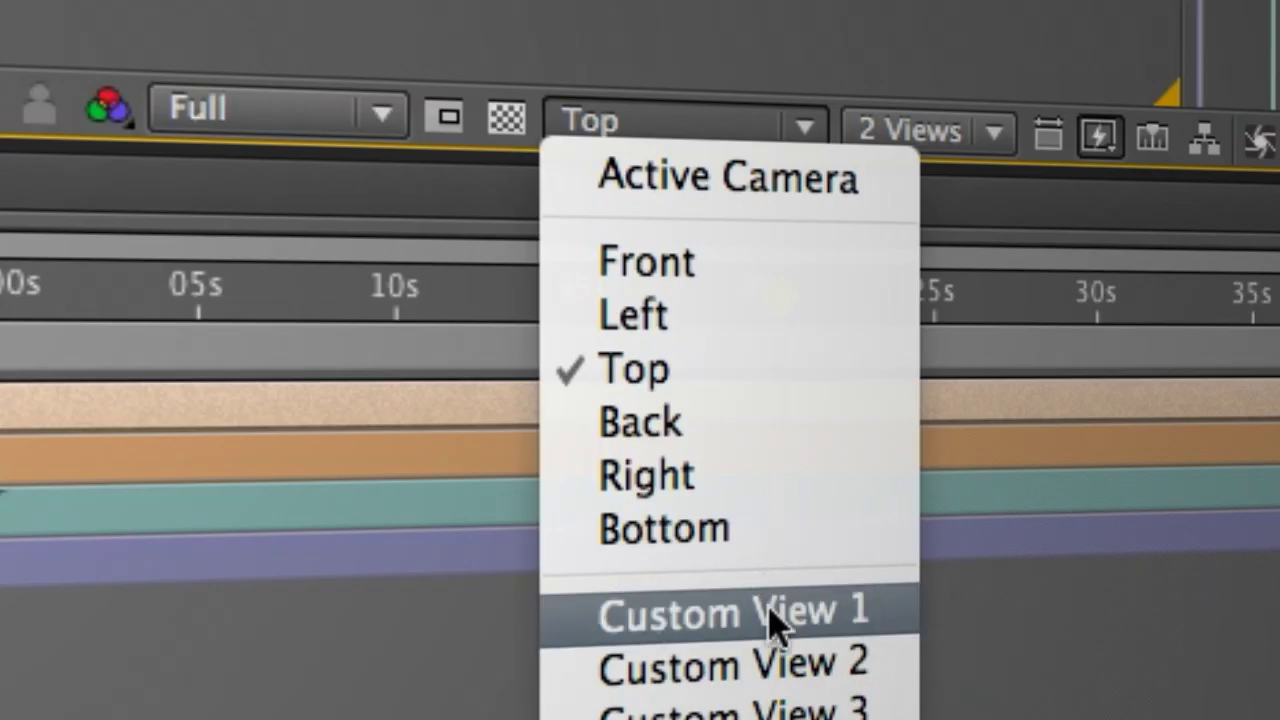
left_click(775, 615)
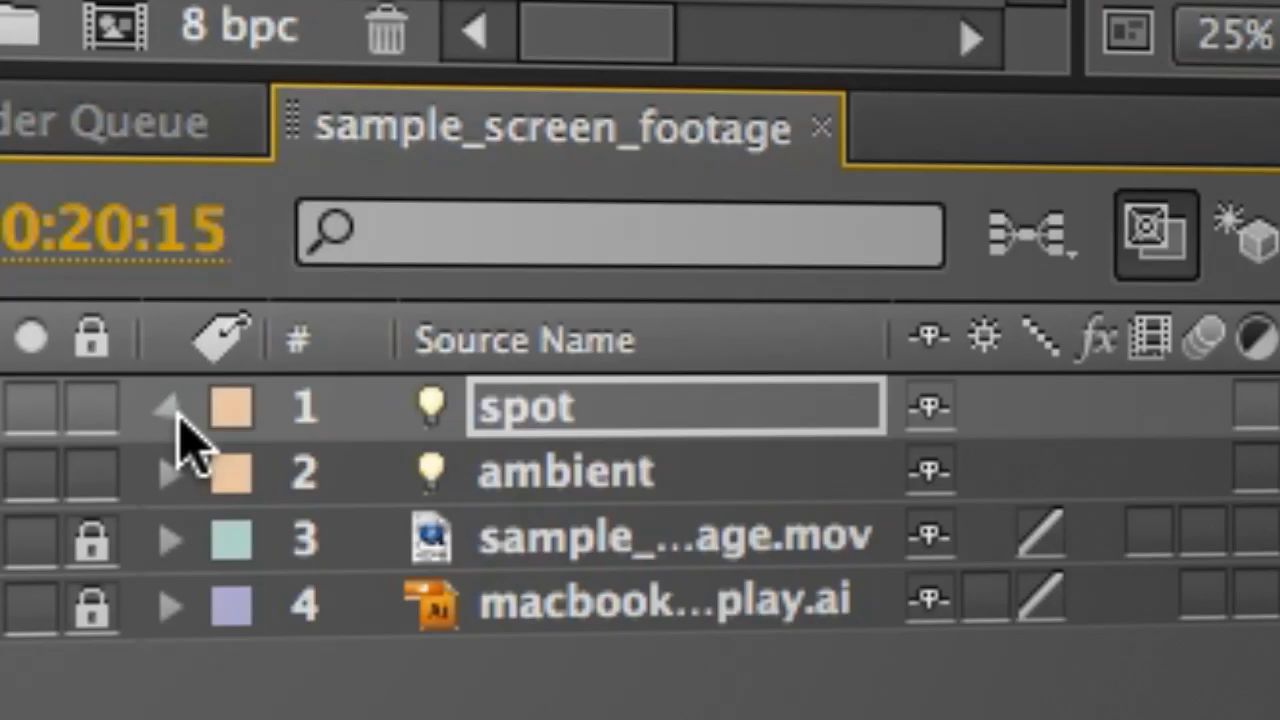
Move the spot light to Position -101.2, 278.0, -869.5 and set viewer magnification to 33.3%
left_click(283, 598)
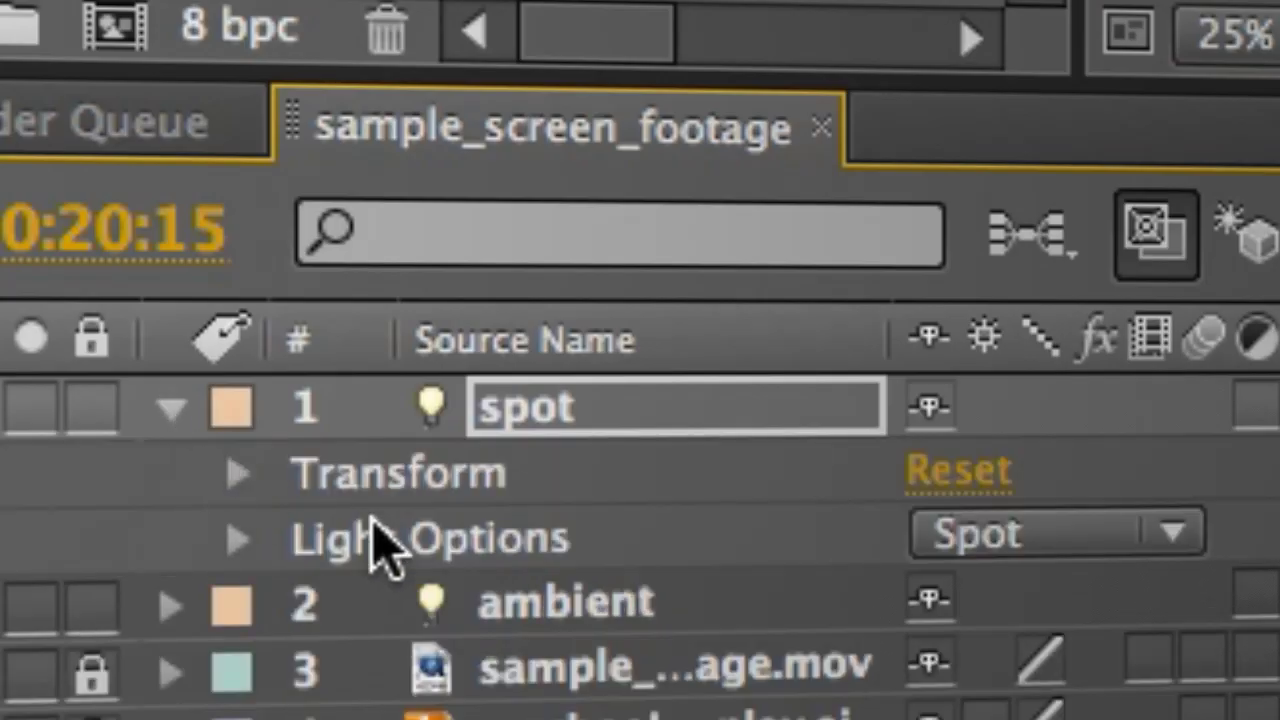
left_click(238, 474)
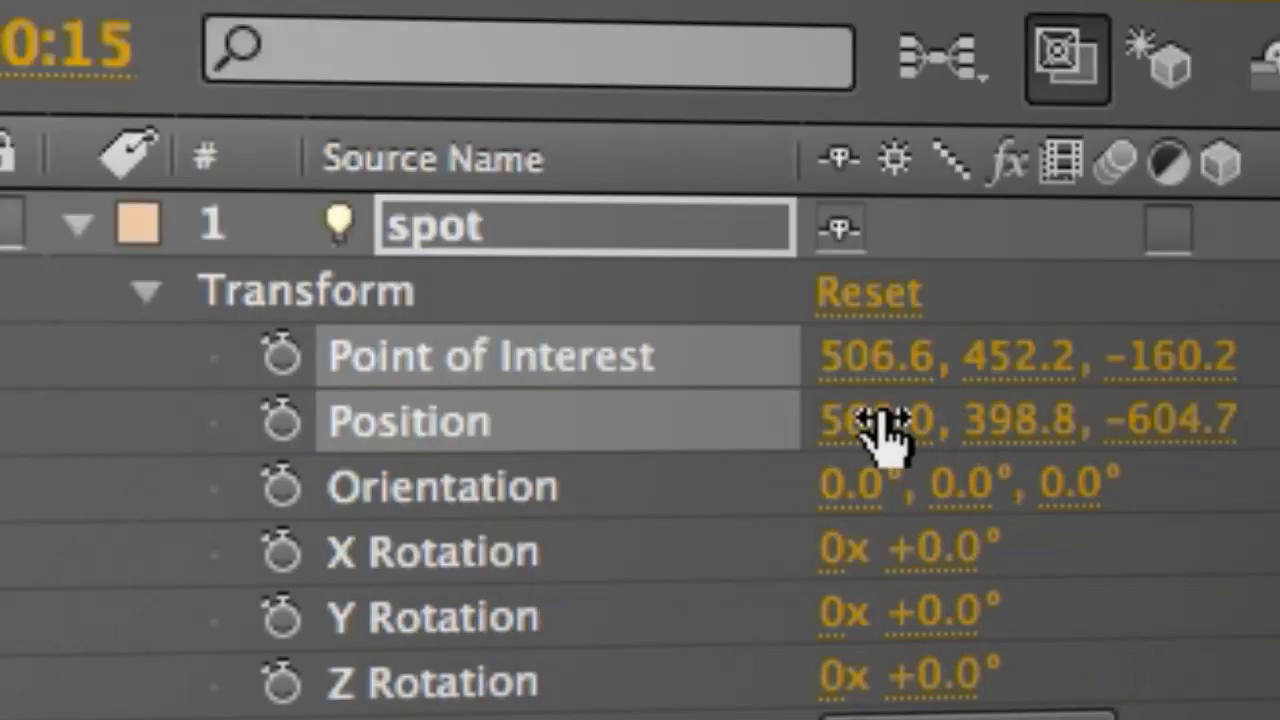
left_click_drag(880, 428, 840, 426)
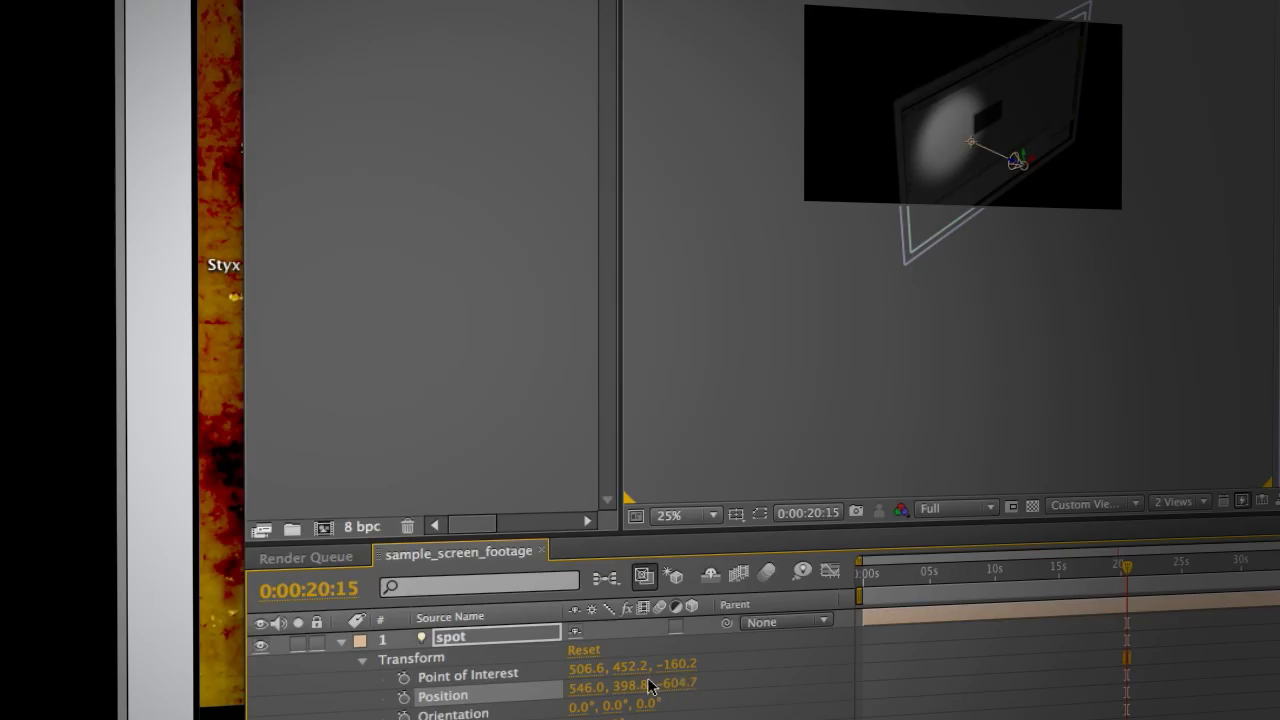
mouse_move(630, 690)
left_mouse_down()
mouse_move(660, 680)
mouse_move(636, 680)
left_mouse_up()
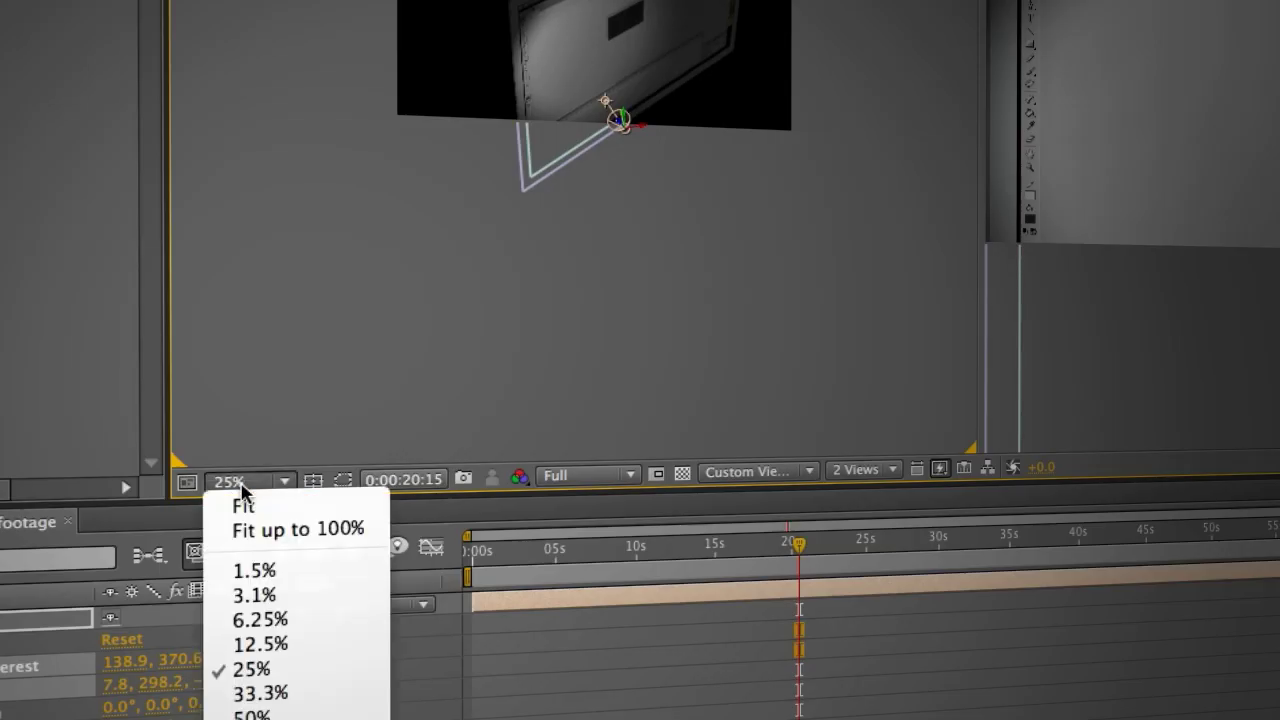
left_click(272, 694)
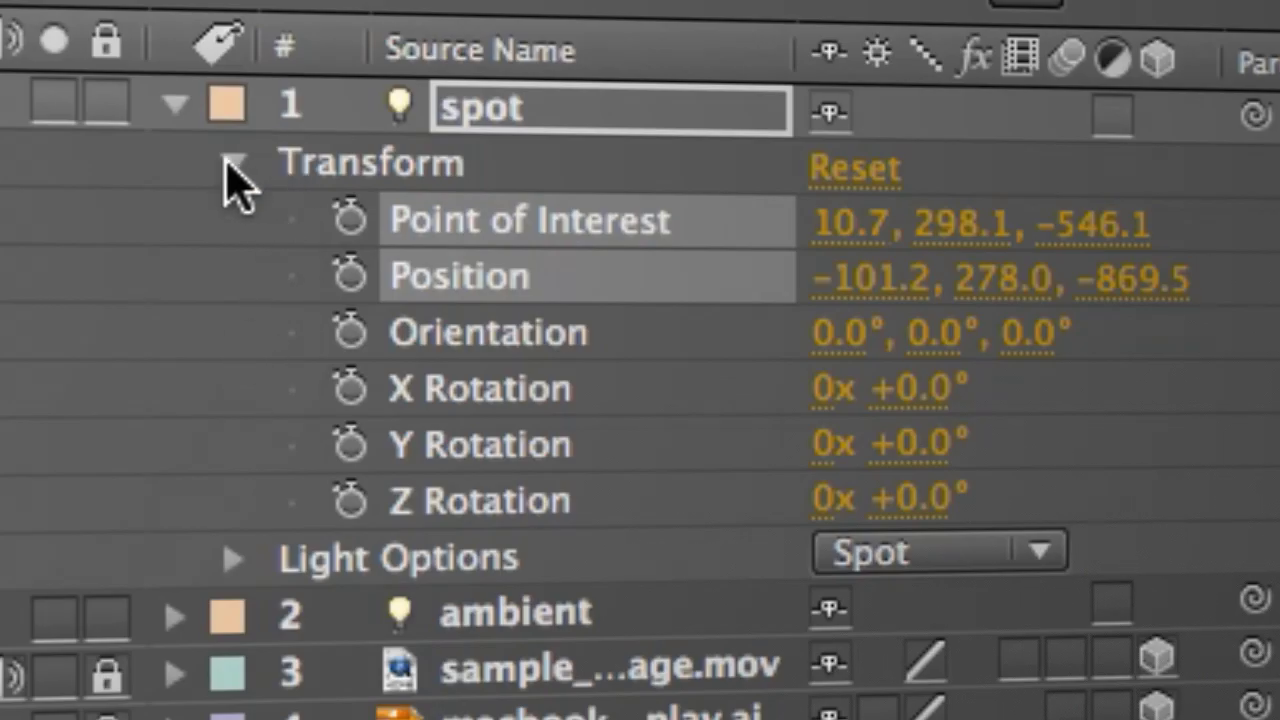
In Light Options, lower the spot light's intensity to 63% and narrow its Cone Angle to 40°
left_click(298, 253)
left_click(233, 219)
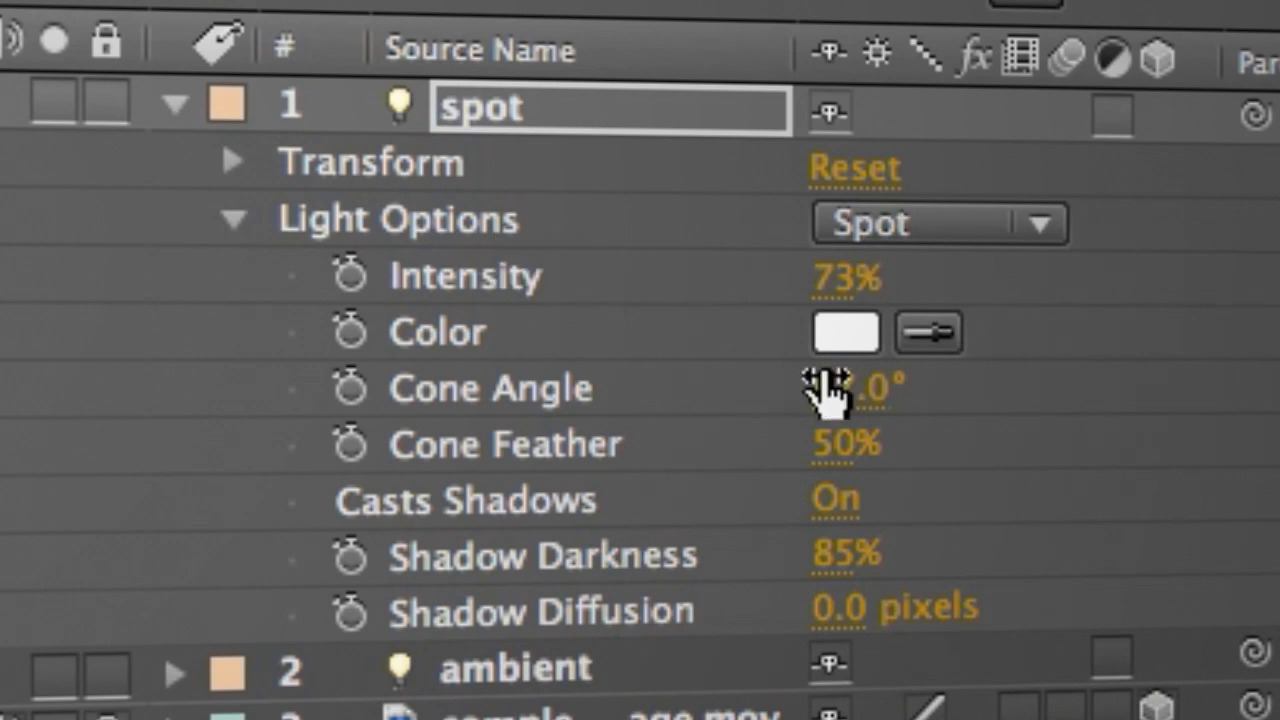
left_click_drag(845, 279, 800, 280)
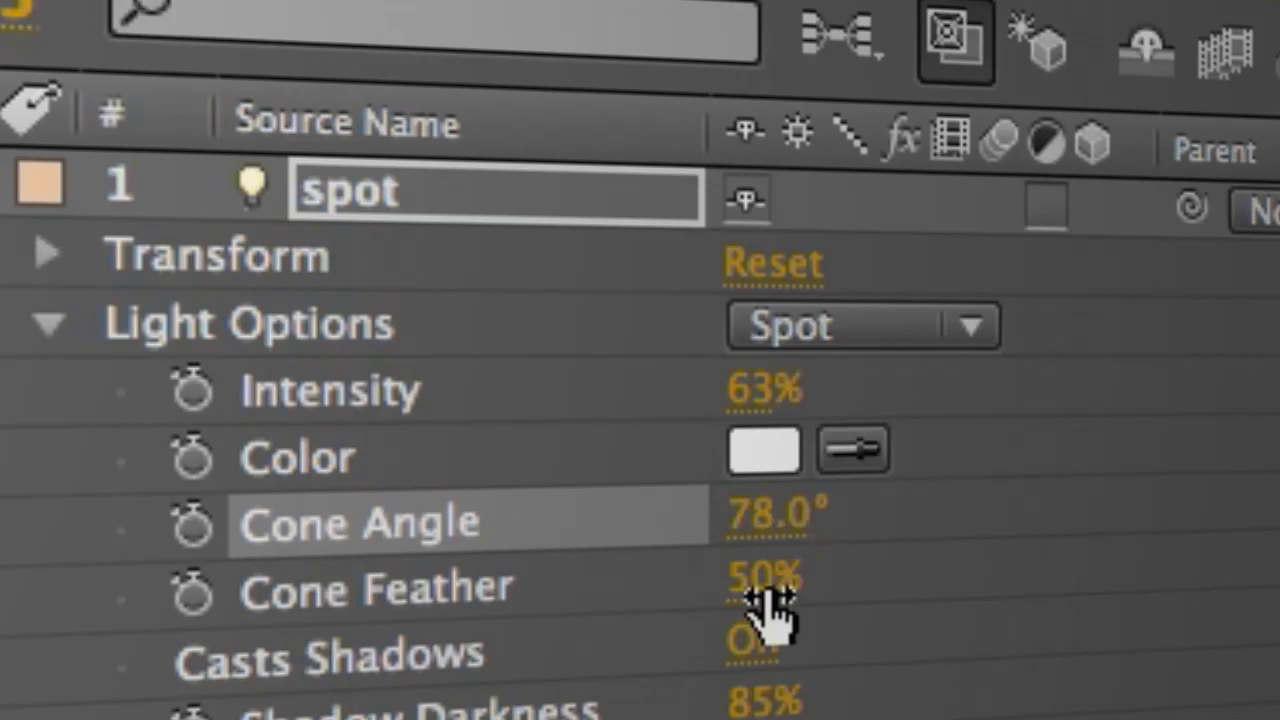
left_click_drag(766, 528, 720, 551)
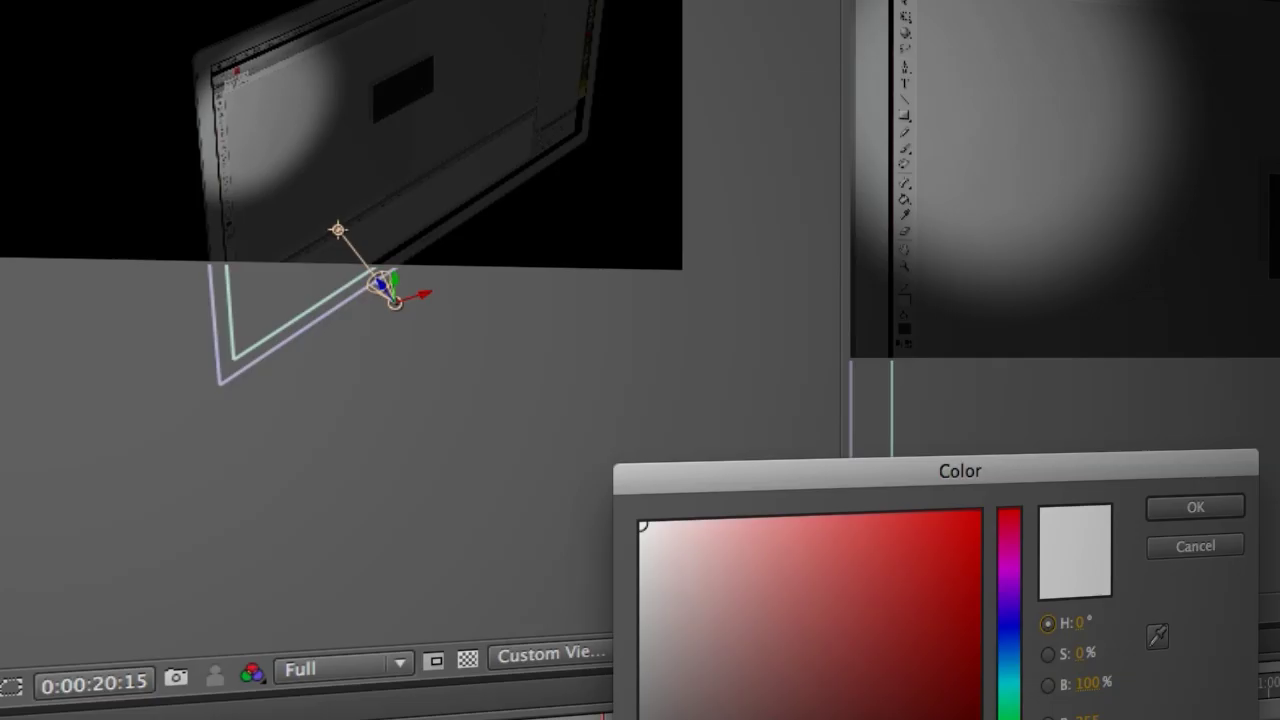
Try a dark red light colour, then undo it so the spot light stays white
left_click(960, 613)
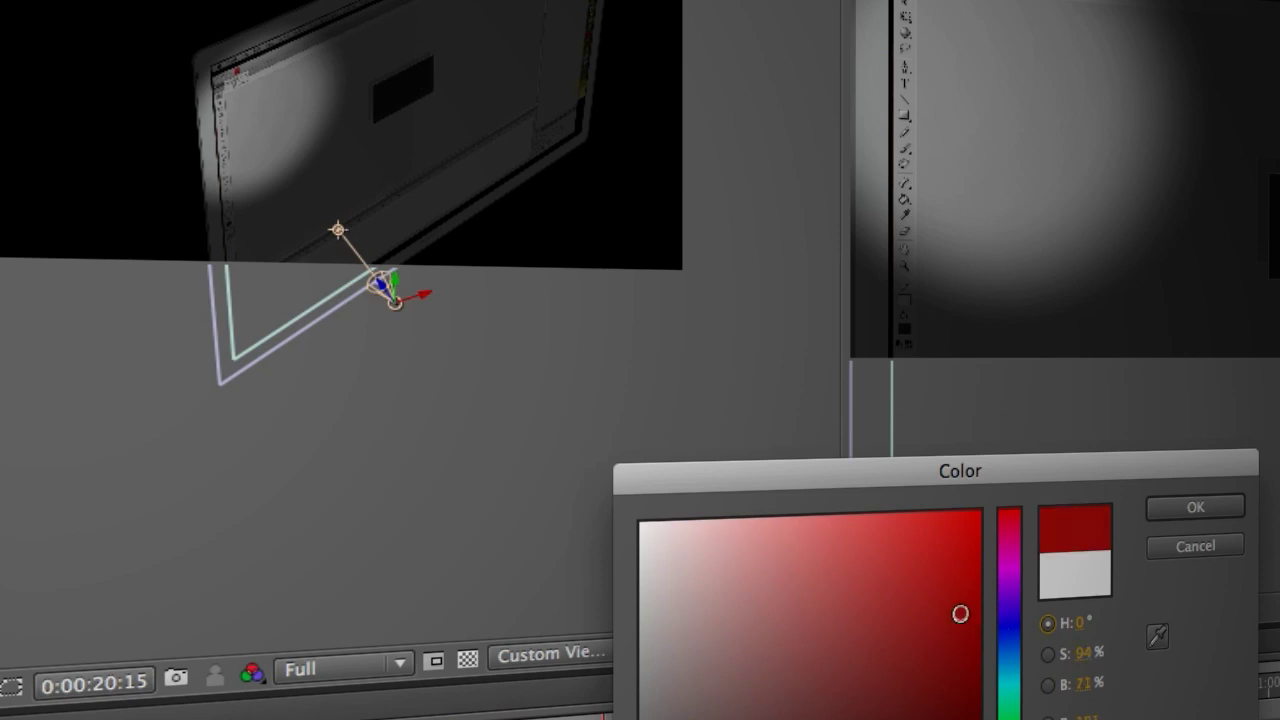
left_click(1193, 508)
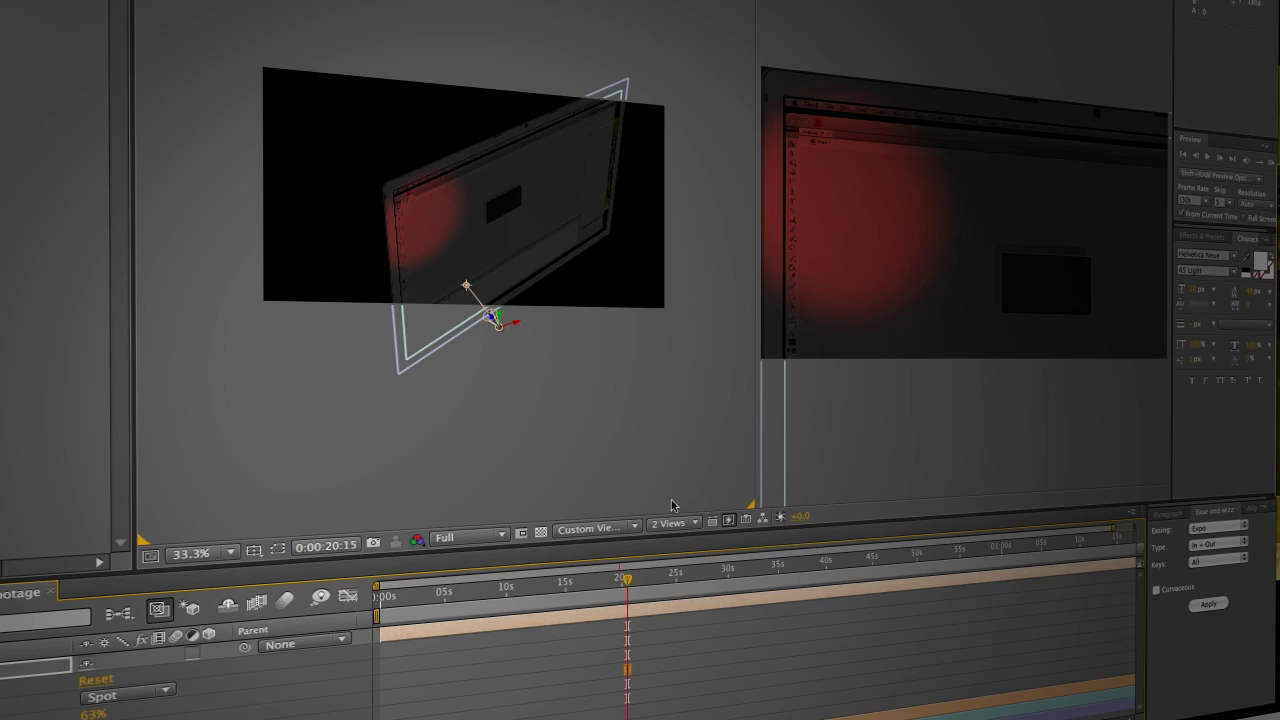
key("ctrl+z")
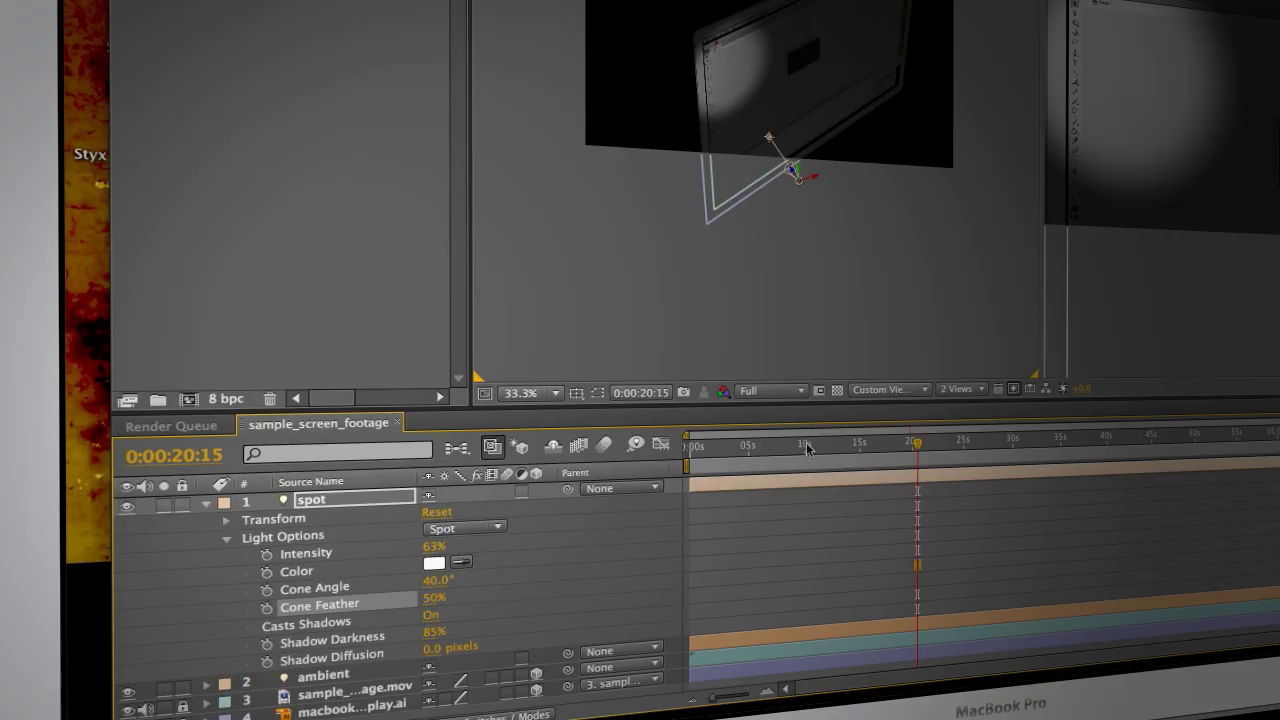
Keyframe the spot light's Light Options at 0:00:10:05 and again at 0:00:24:29
left_click(808, 449)
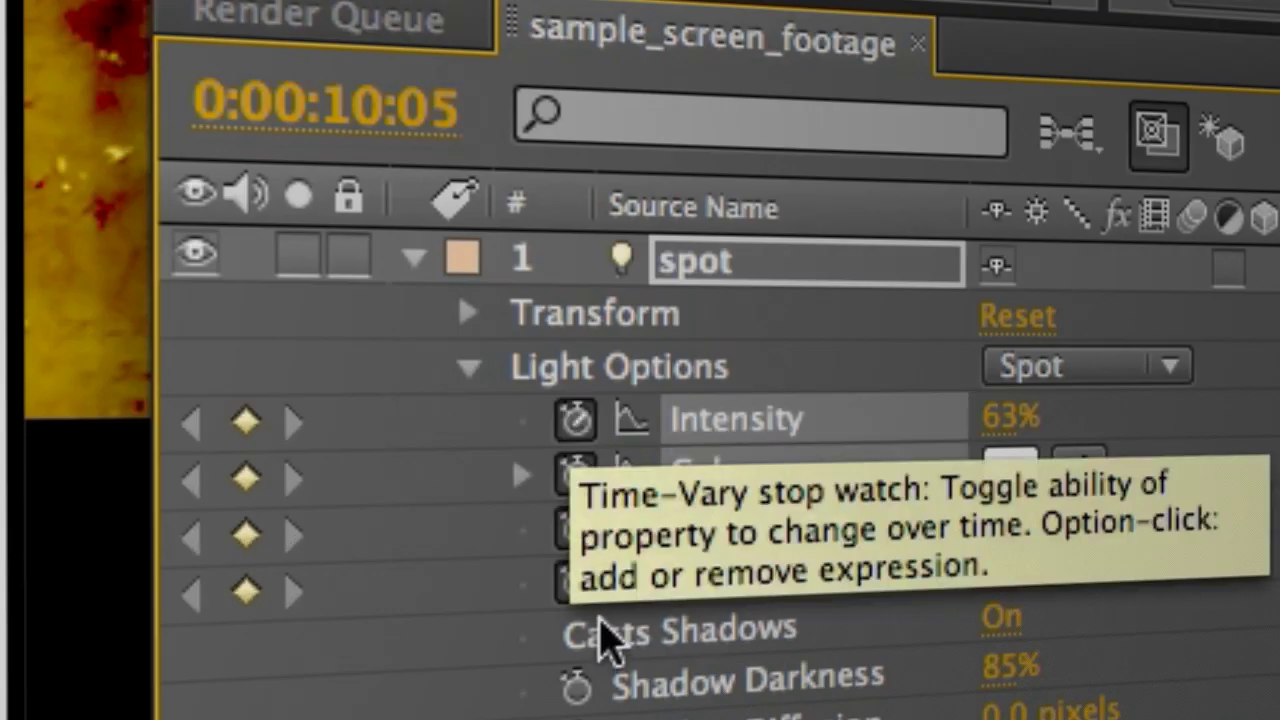
left_click(267, 638)
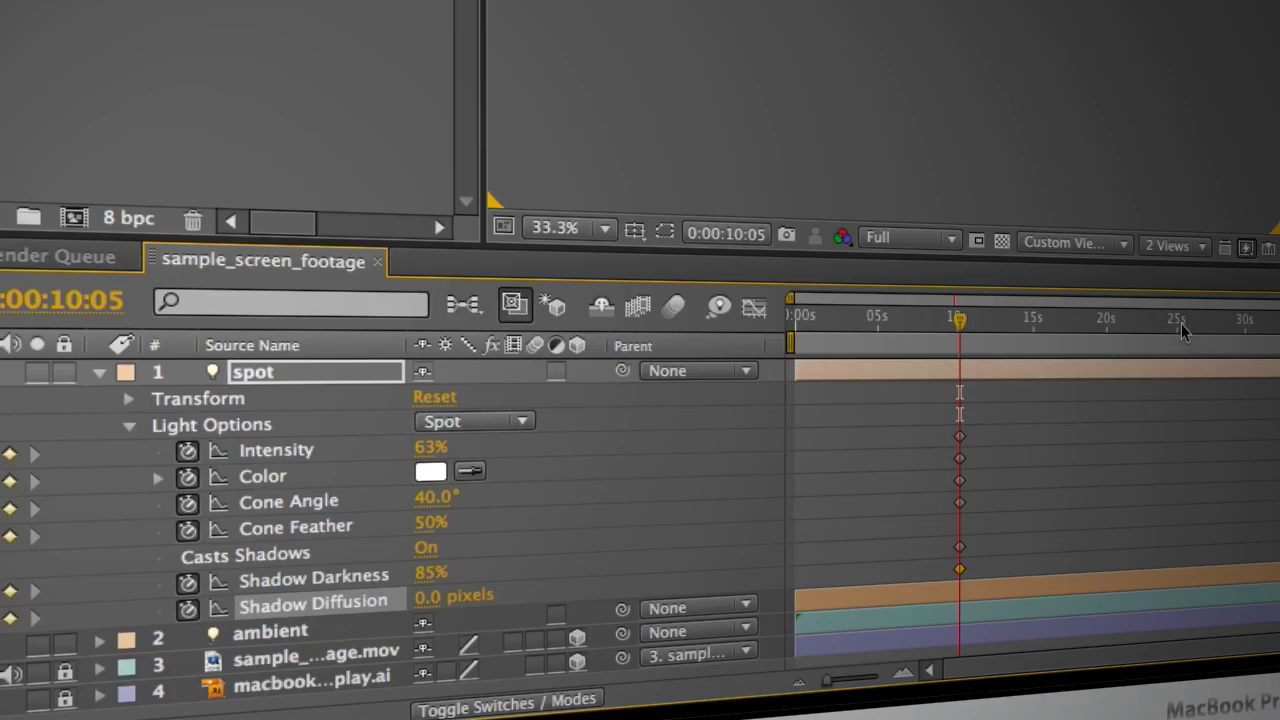
left_click_drag(958, 320, 1176, 450)
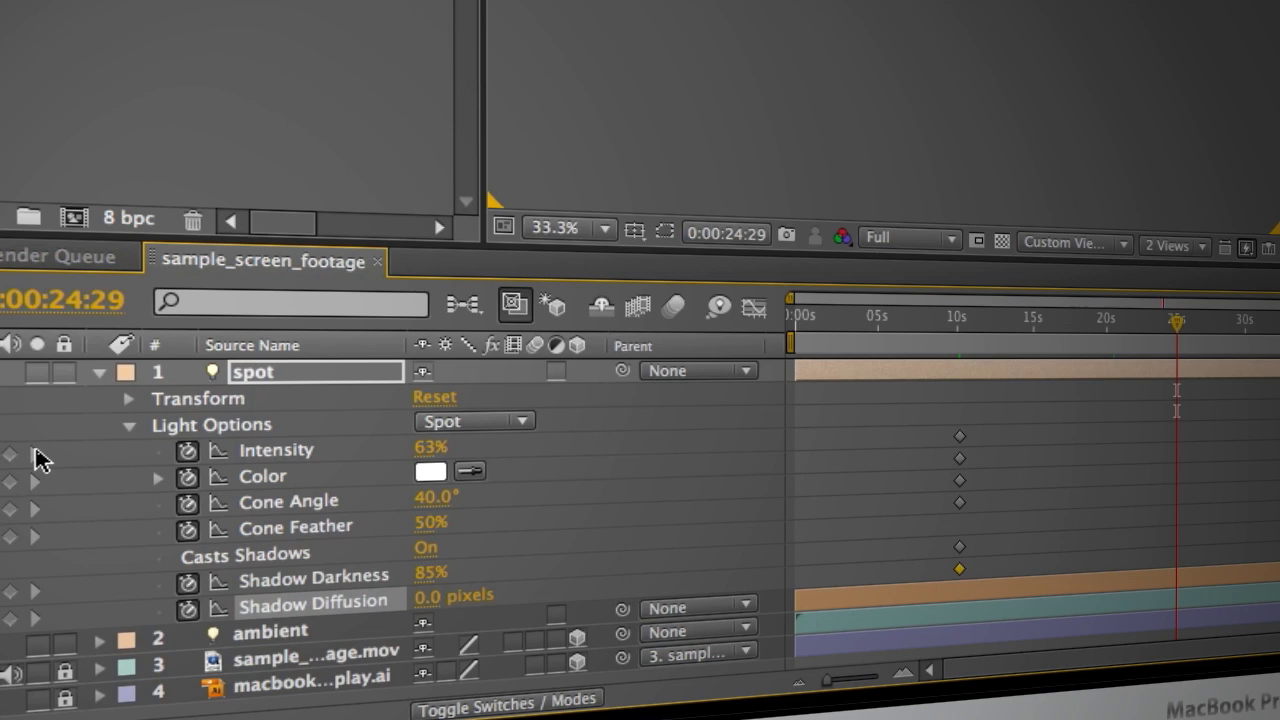
left_click_drag(10, 452, 12, 630)
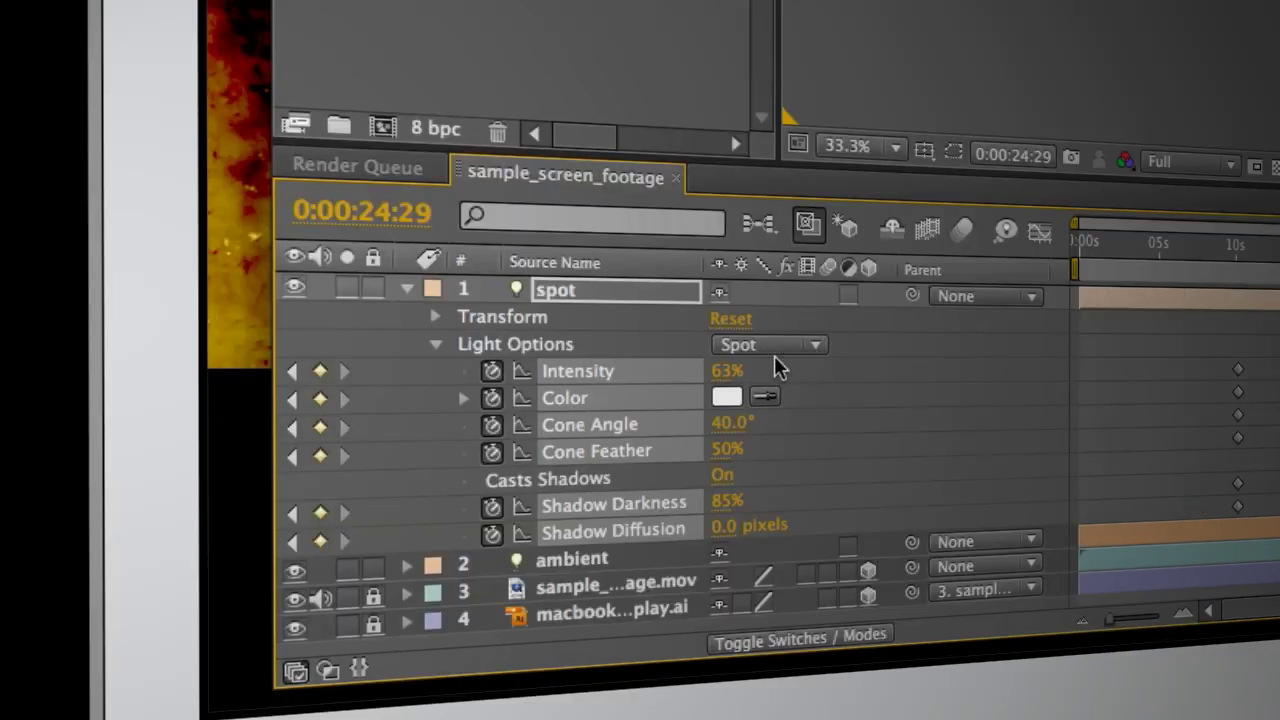
At 24:29, adjust the spot light's intensity down to about 68%
left_click_drag(729, 371, 884, 354)
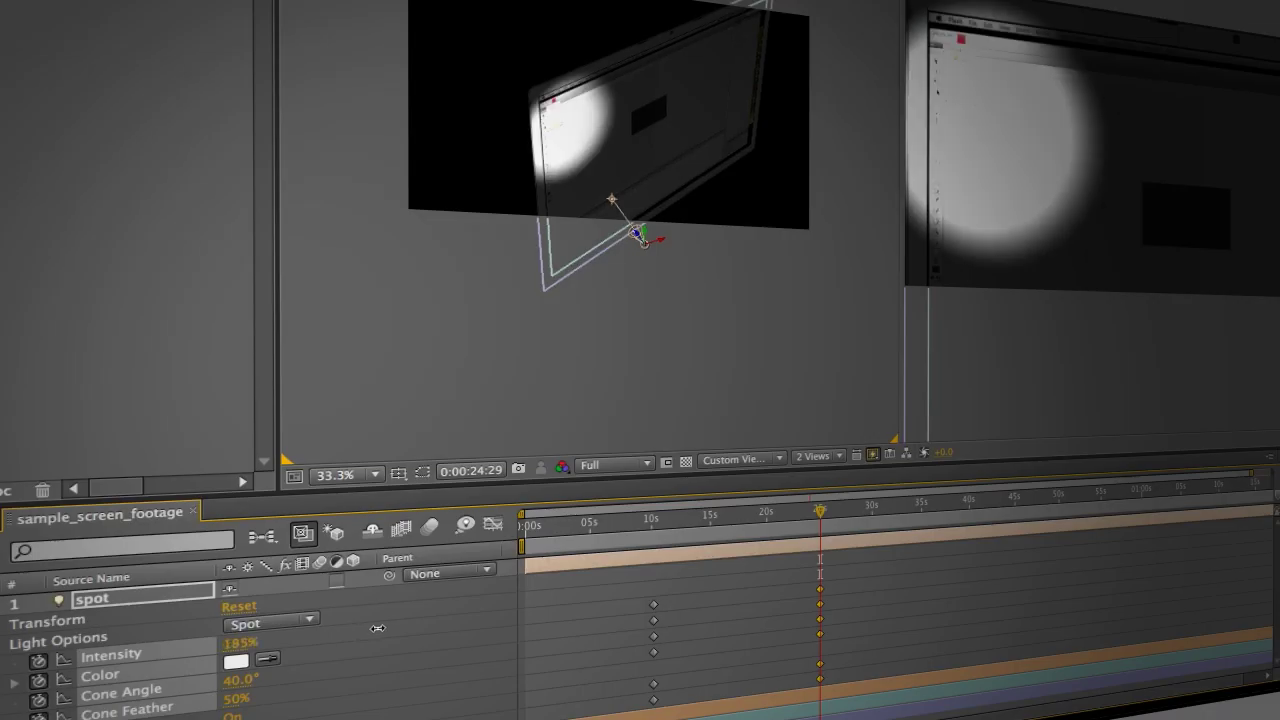
left_click_drag(377, 628, 222, 699)
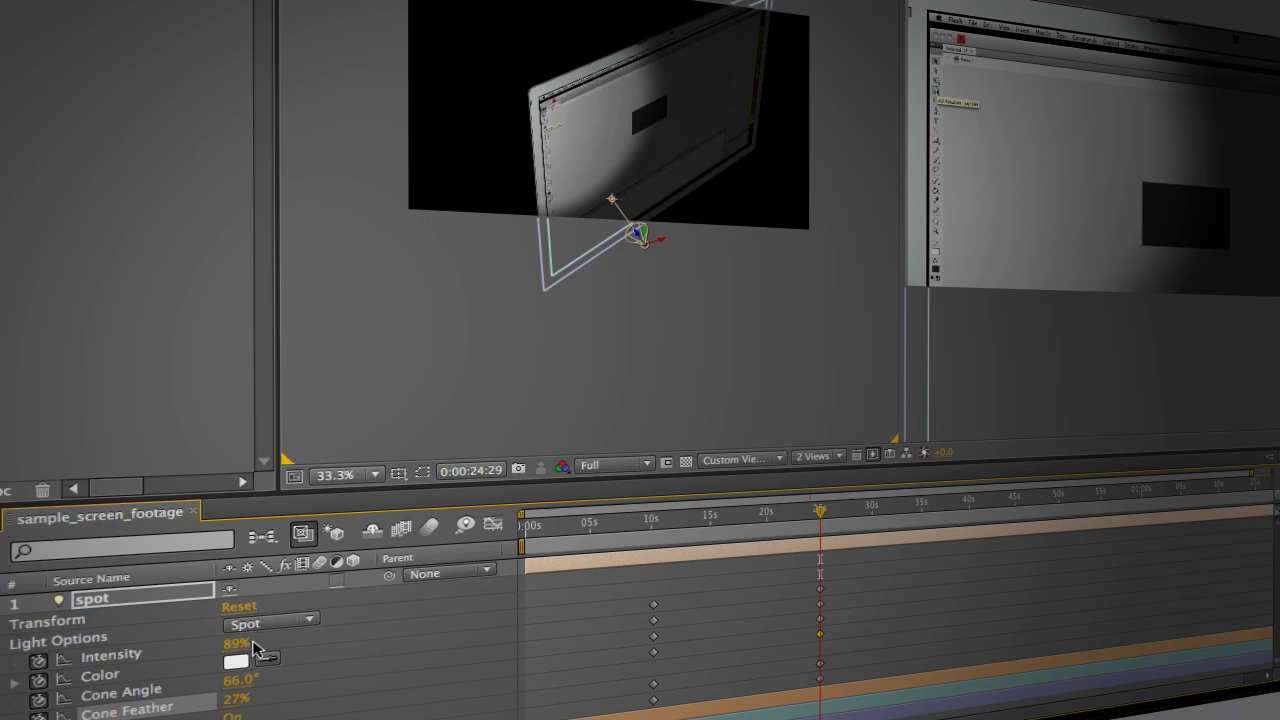
left_click_drag(234, 657, 212, 651)
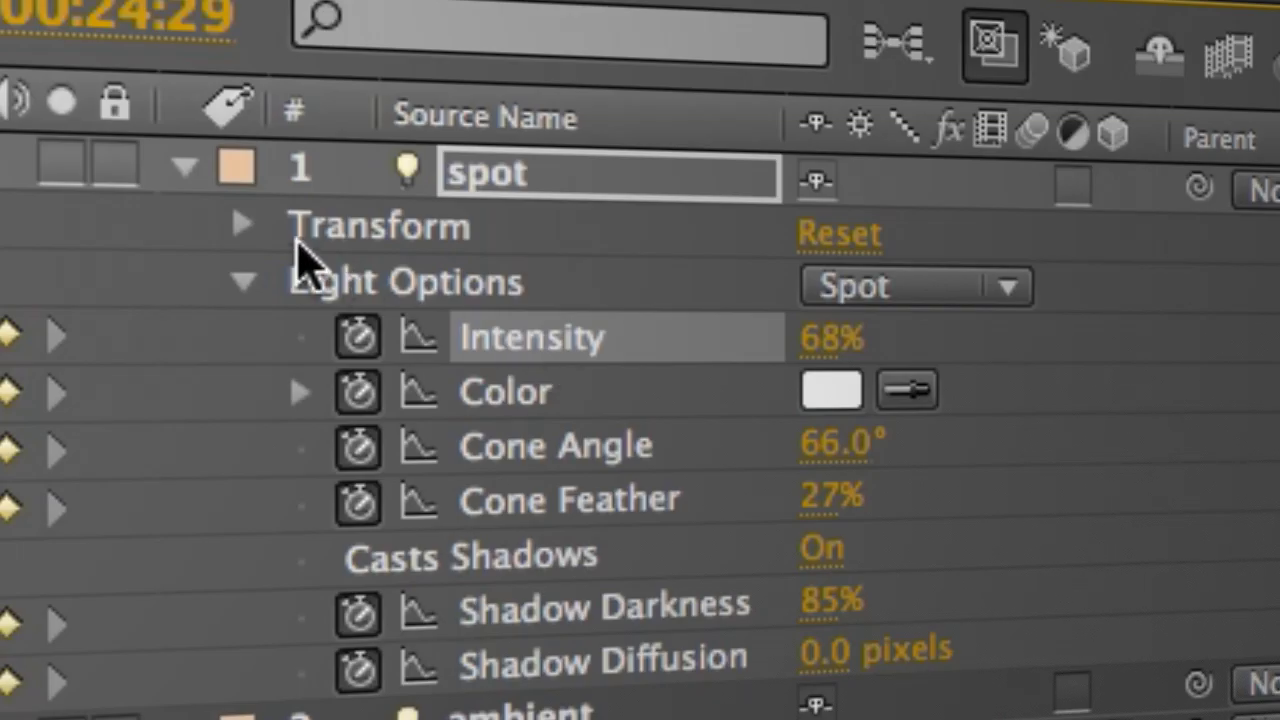
Keyframe the spot light's Point of Interest, Position, Orientation and rotations at 24:29 and 0:00:38:19
left_click(1, 621)
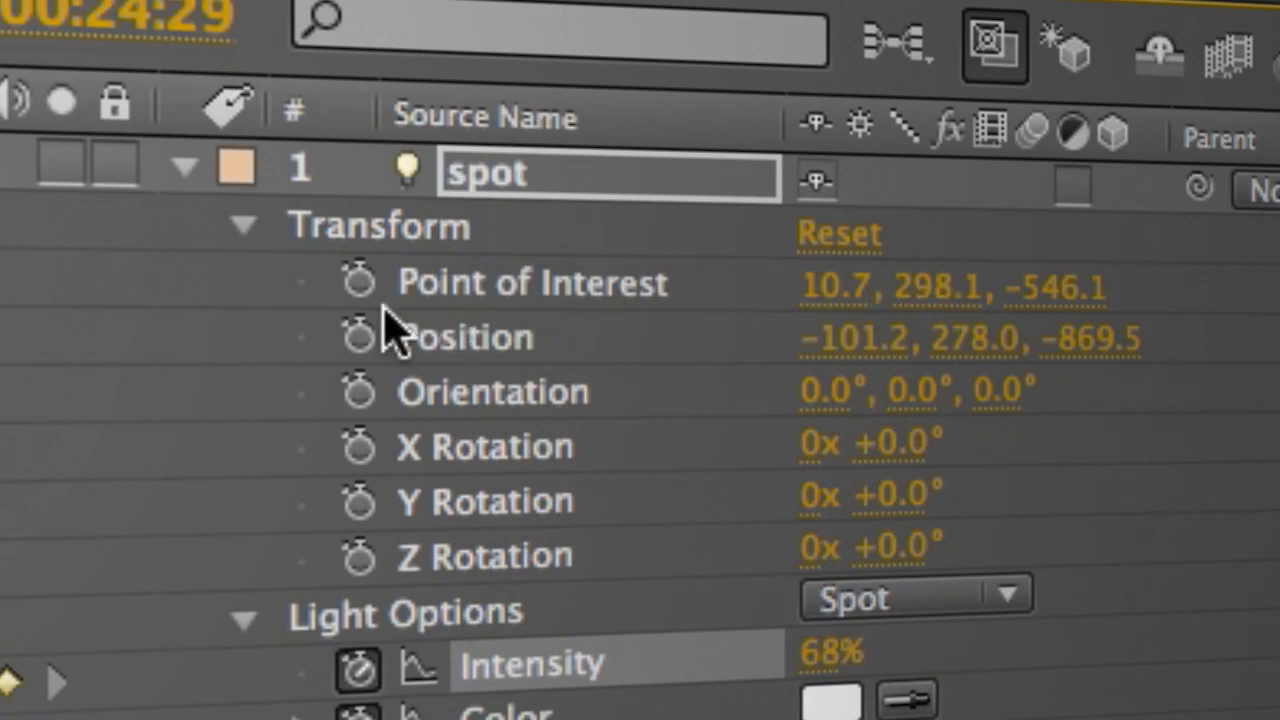
left_click_drag(360, 285, 340, 555)
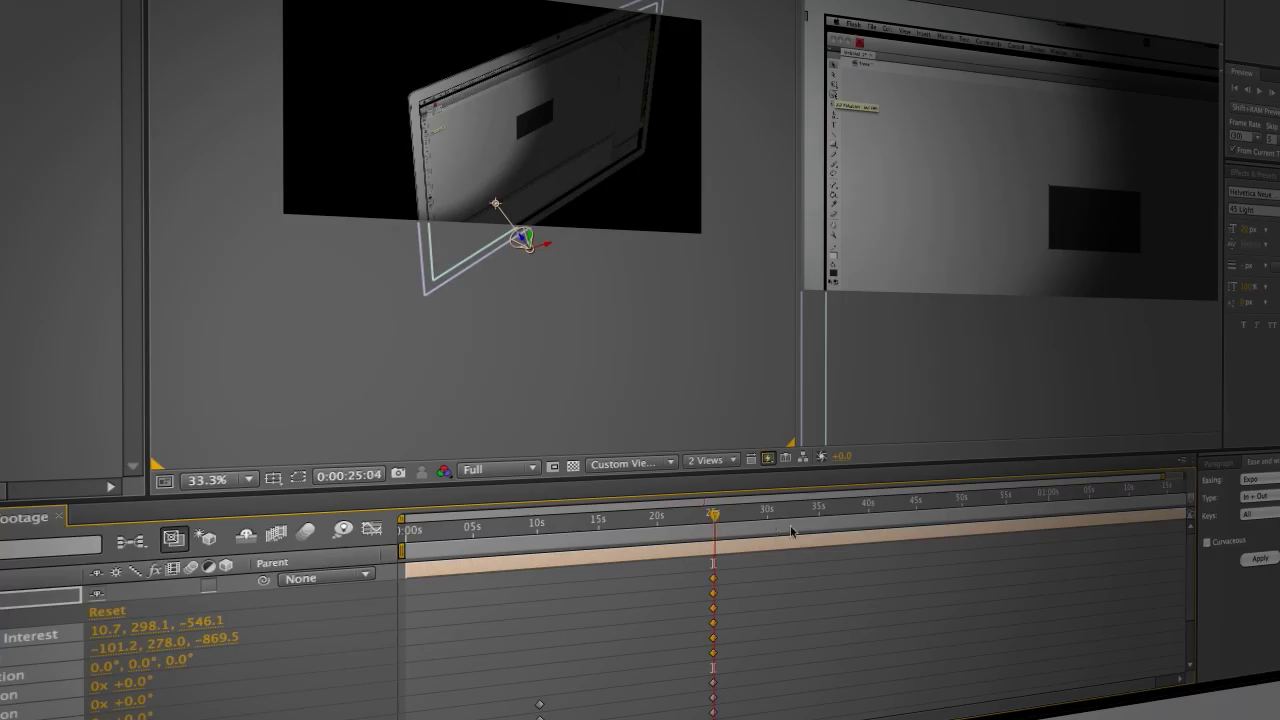
left_click(855, 508)
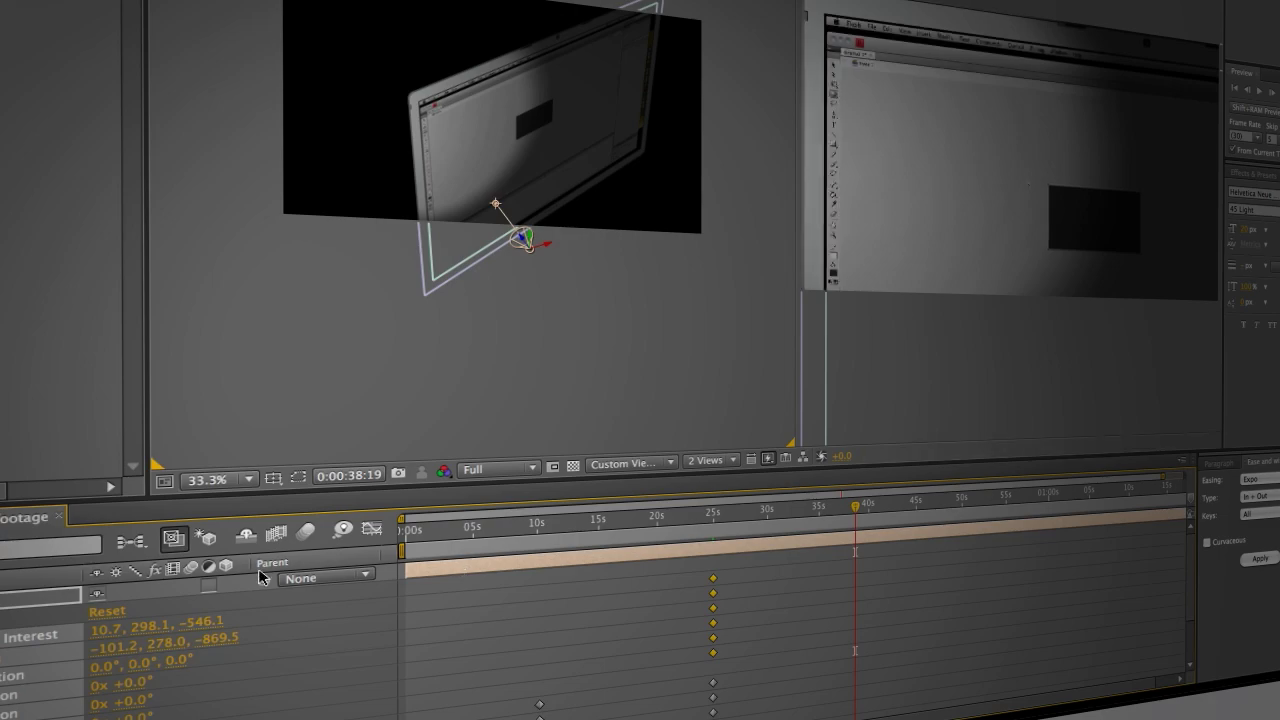
left_click(0, 628)
left_click(0, 648)
left_click(0, 670)
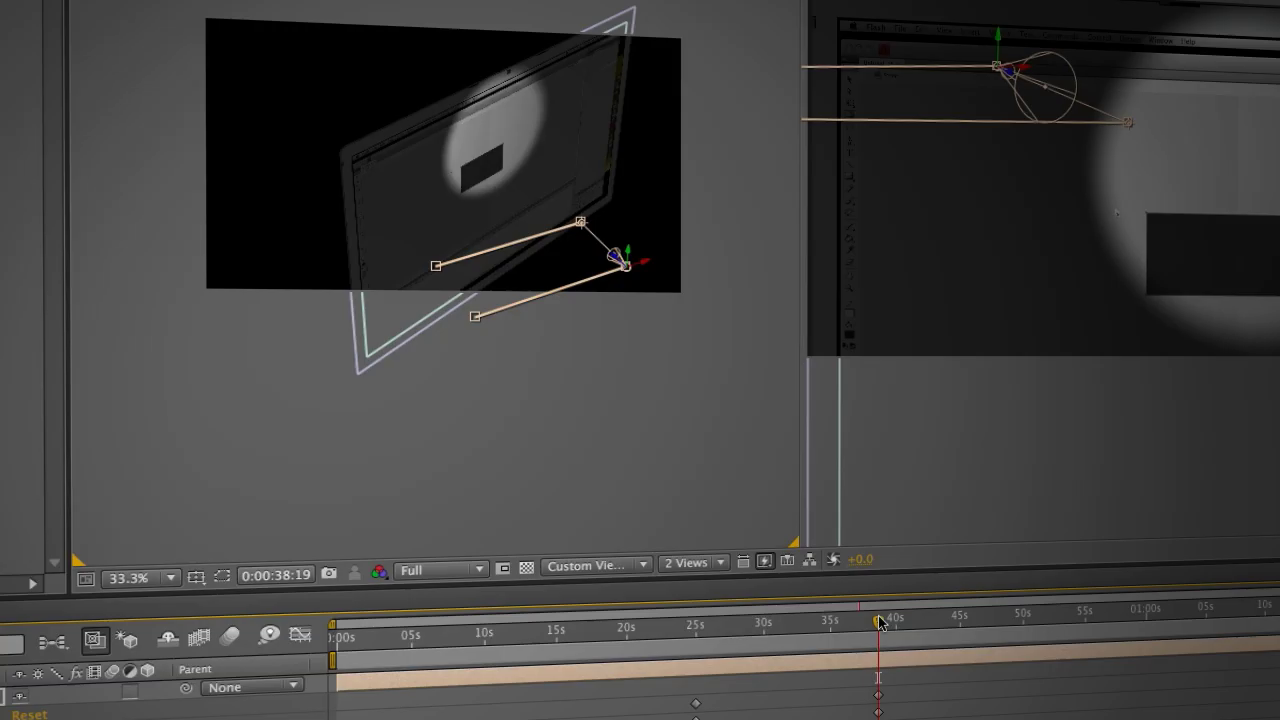
left_click_drag(880, 622, 855, 683)
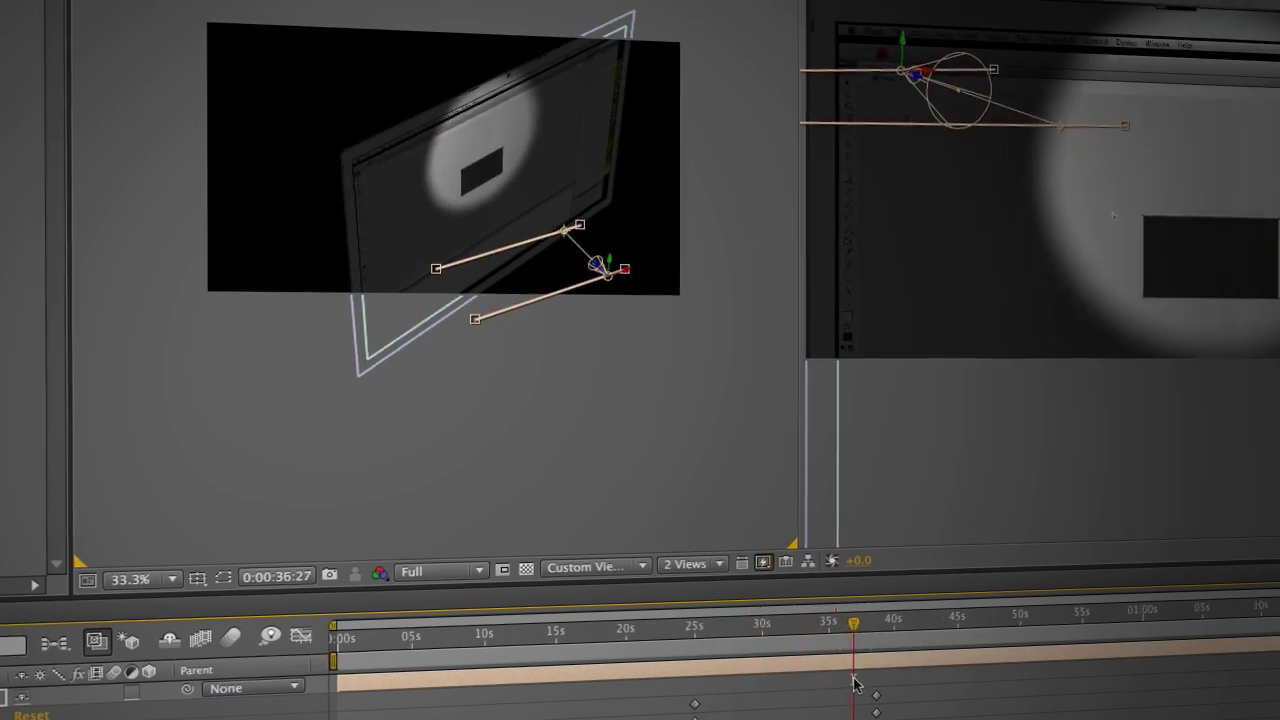